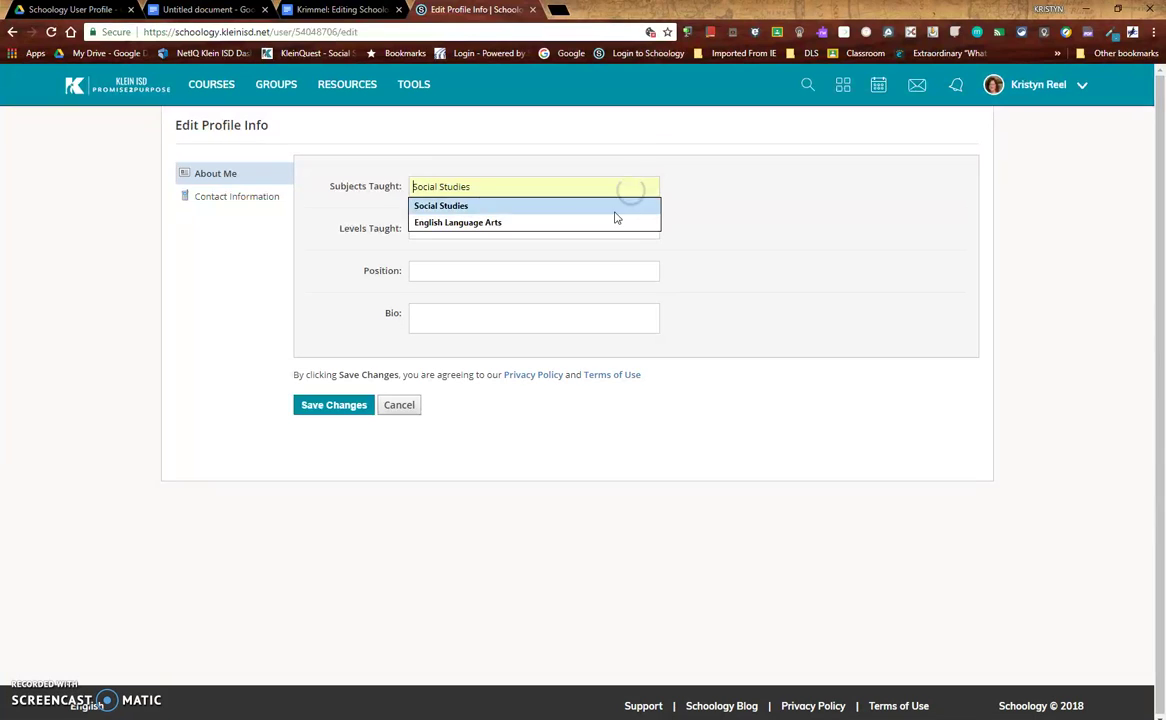
# Set Subjects Taught to Social Studies, Levels Taught to 8th Grade and Position to Teacher, then save
pyautogui.click(612, 210)
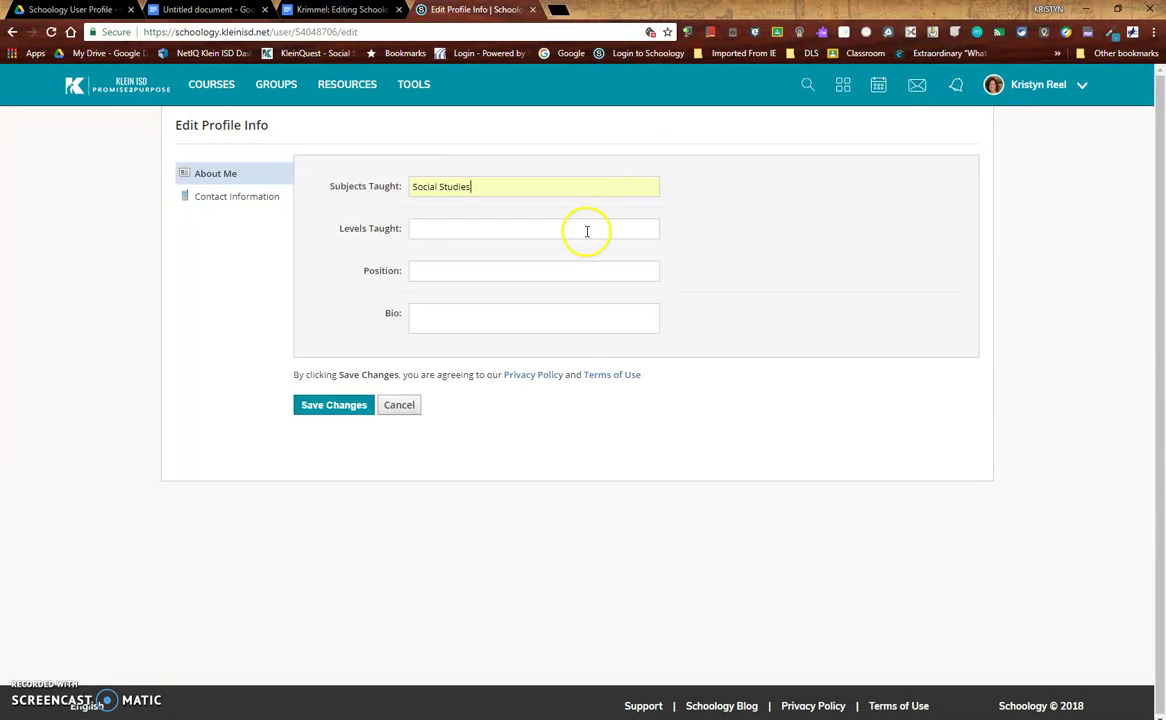
pyautogui.click(587, 231)
pyautogui.click(446, 252)
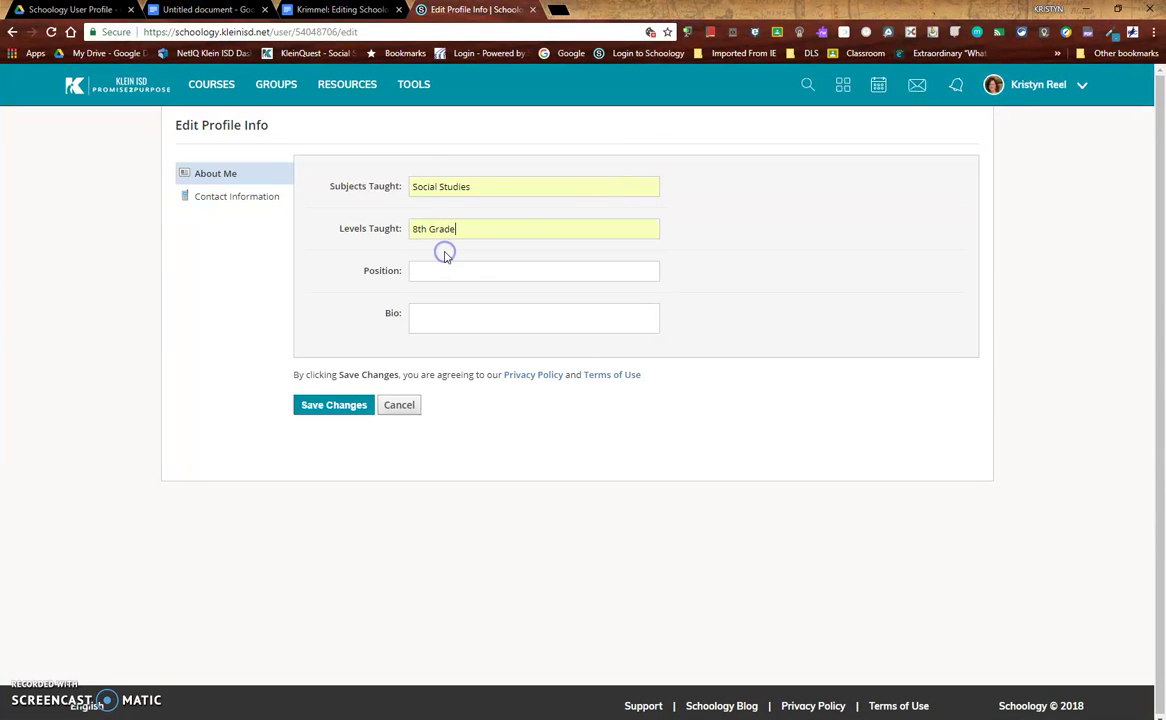
pyautogui.click(438, 279)
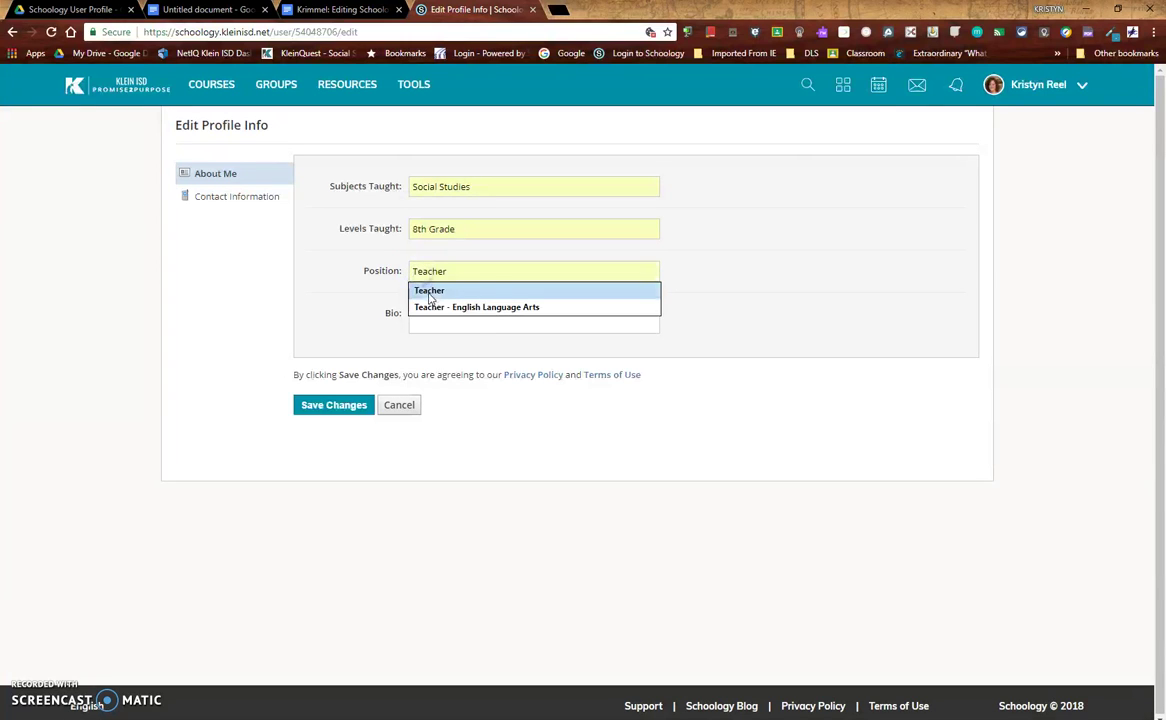
pyautogui.click(430, 292)
pyautogui.click(345, 409)
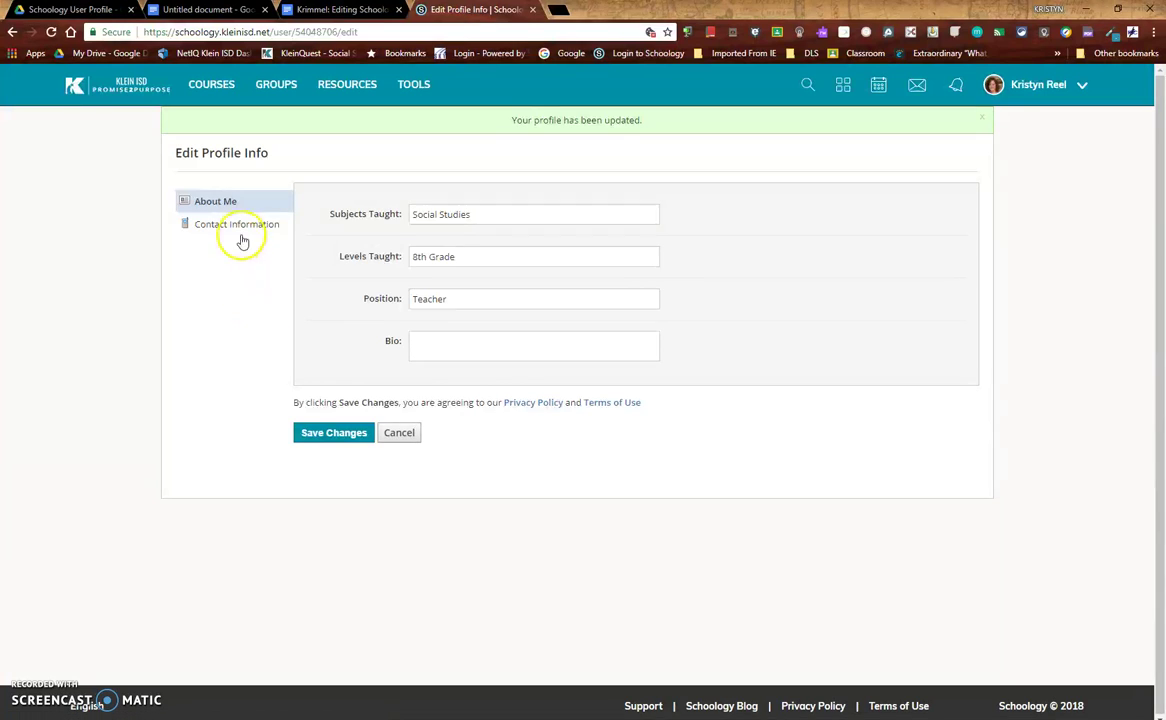
# Enter the phone number in the Contact Information tab's Phone field and save
pyautogui.click(241, 228)
pyautogui.click(419, 214)
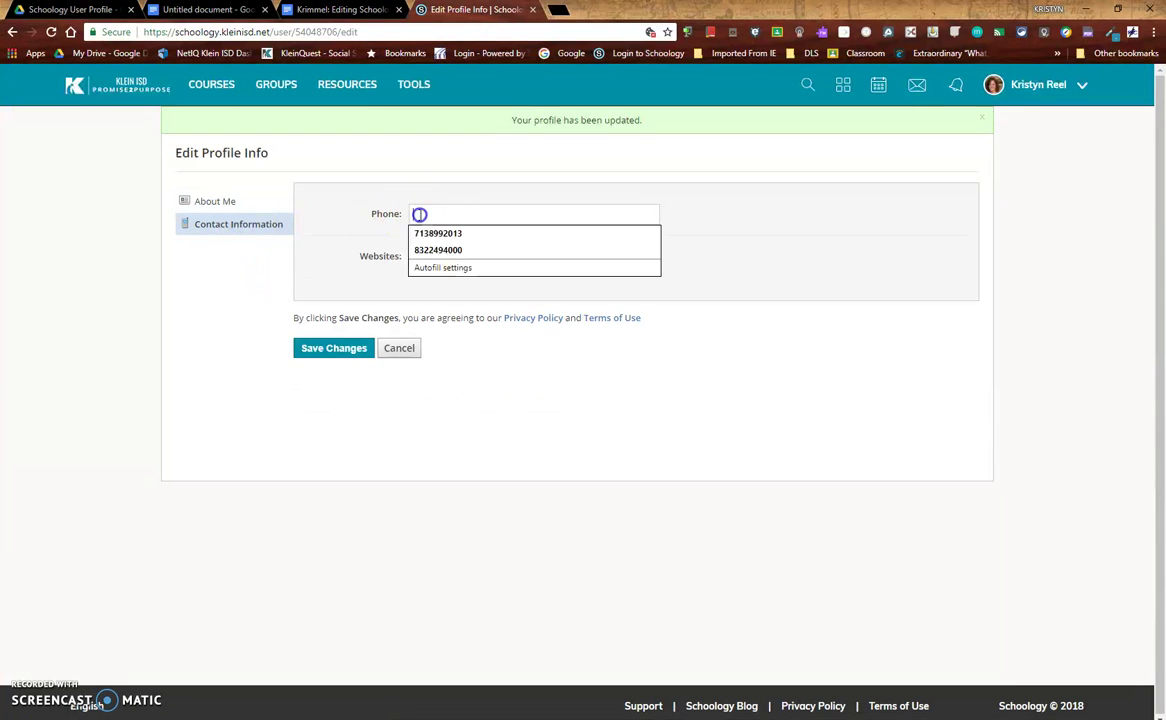
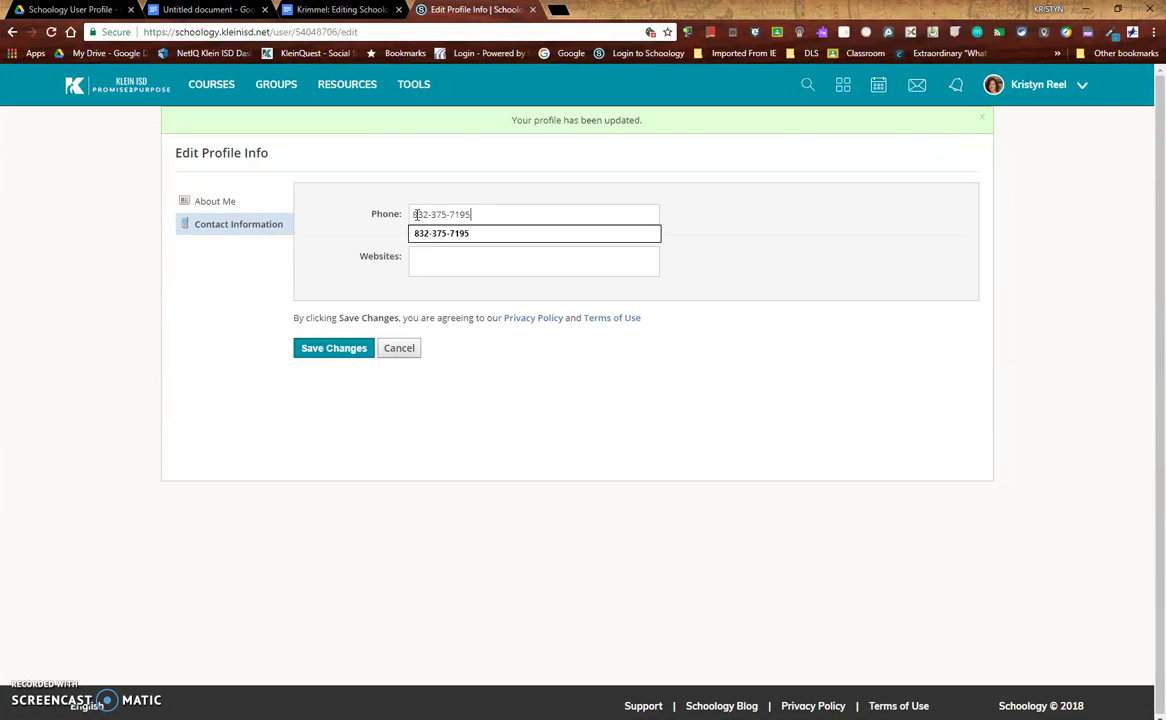
pyautogui.click(436, 232)
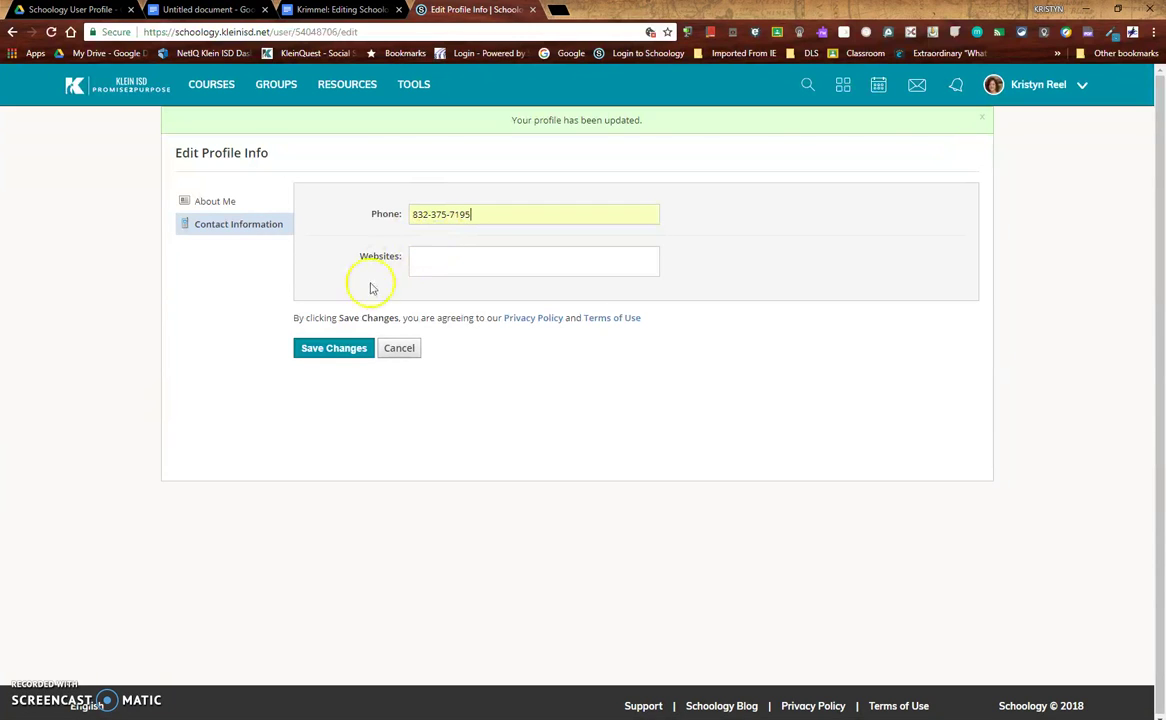
pyautogui.click(346, 354)
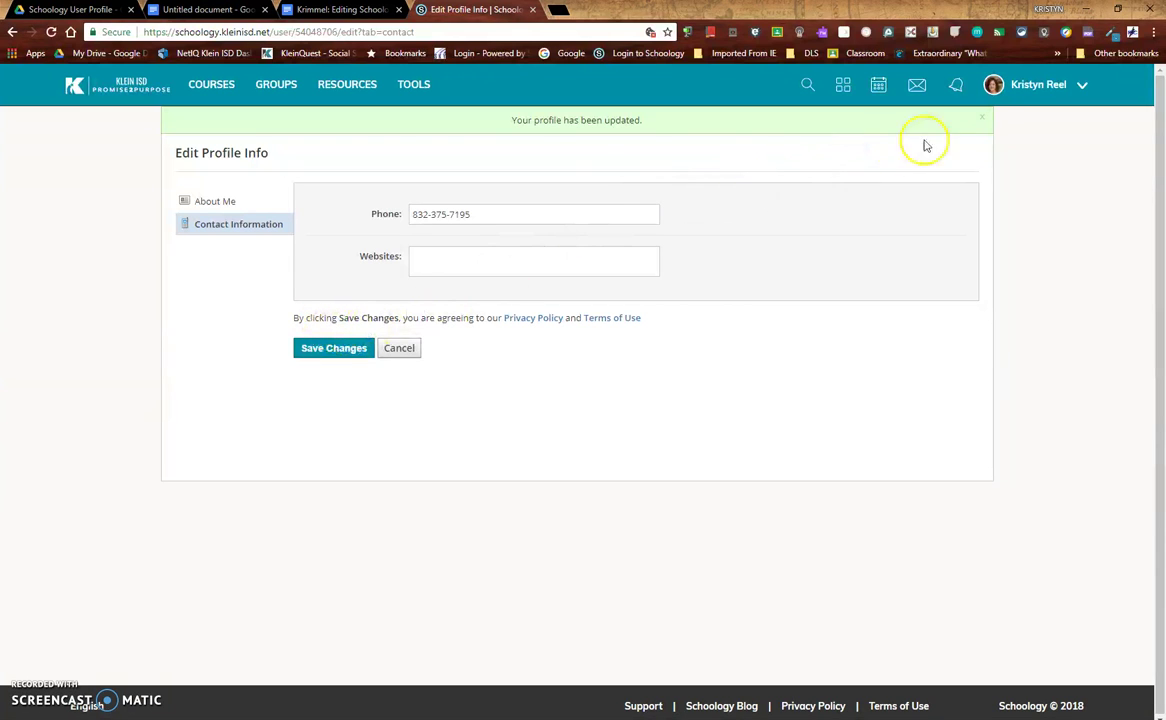
# Go to your own profile and open its Portfolios section
pyautogui.click(1026, 92)
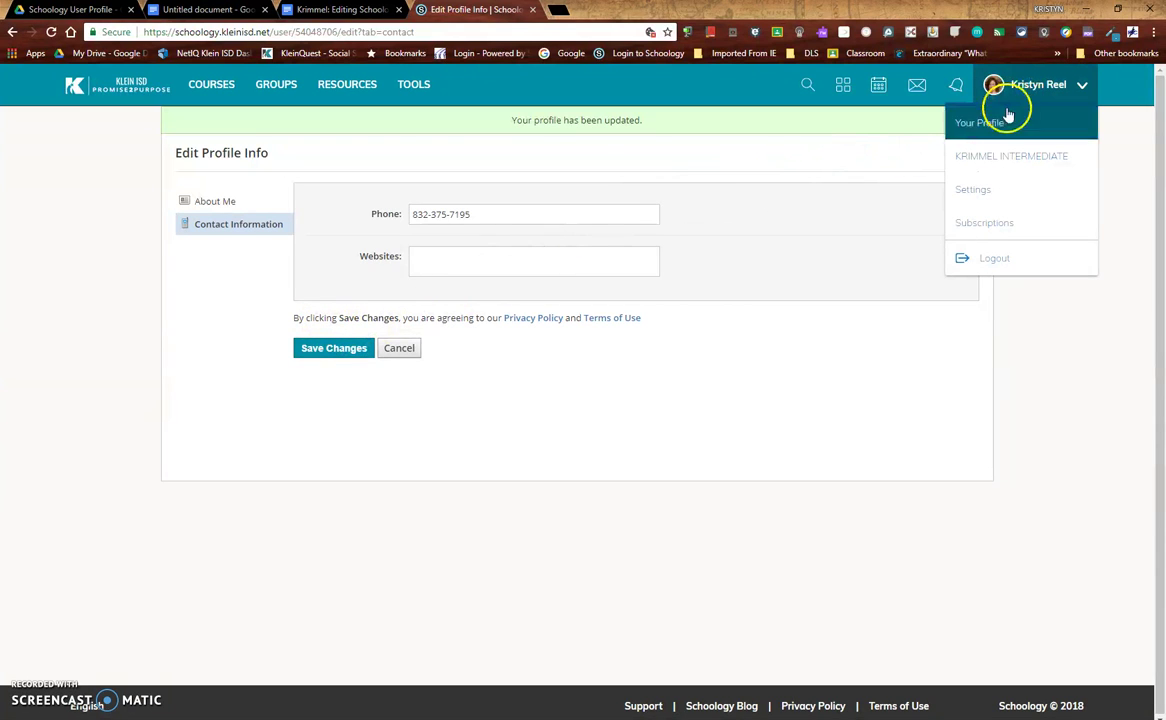
pyautogui.click(1000, 122)
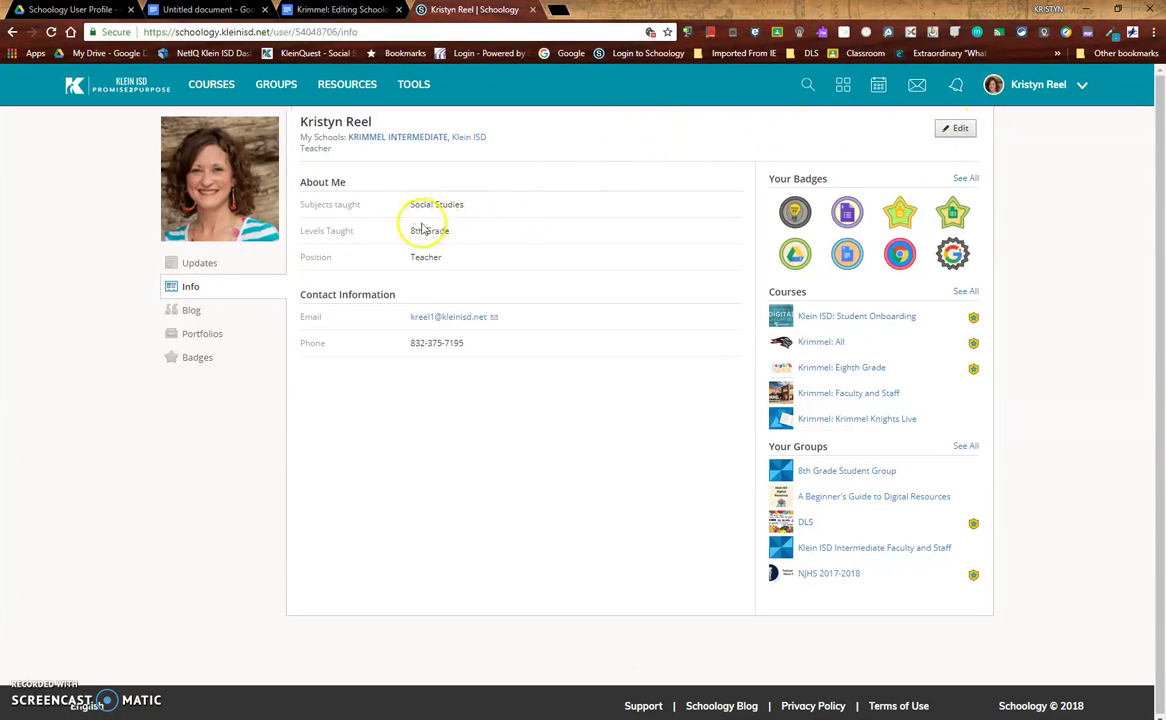
pyautogui.click(205, 336)
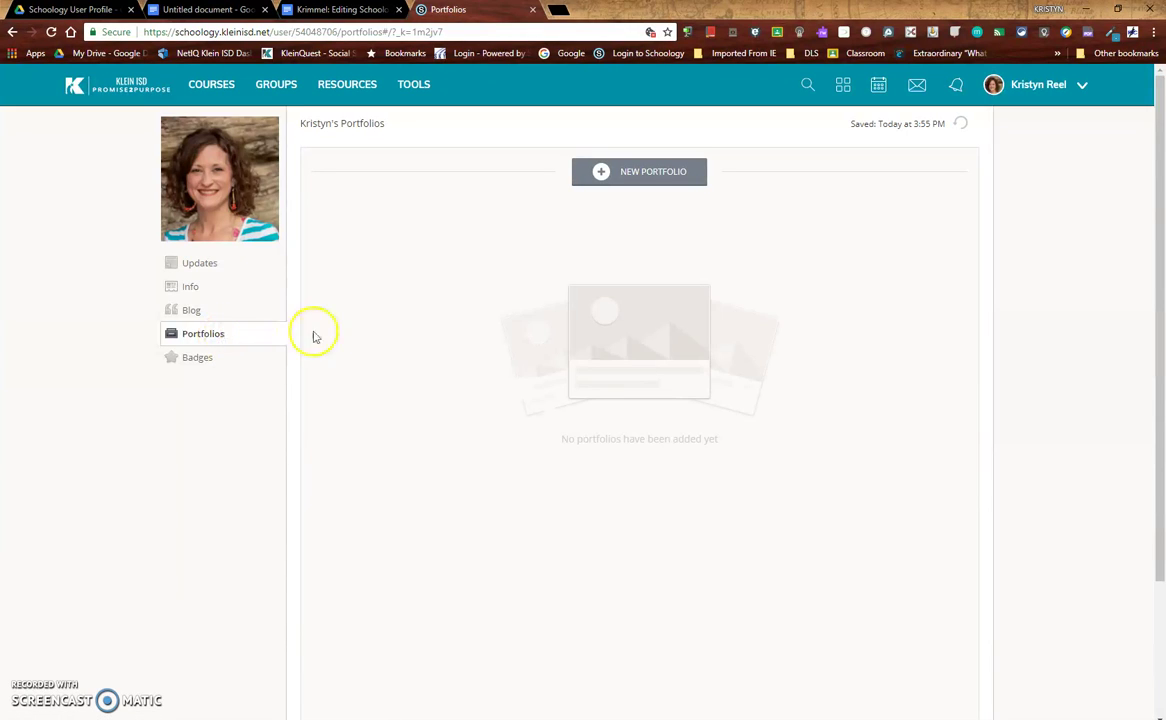
# Create the 'More Information' portfolio and upload ResearchPaperDirections - HeadinesTOC Demo from the DLS folder
pyautogui.click(627, 175)
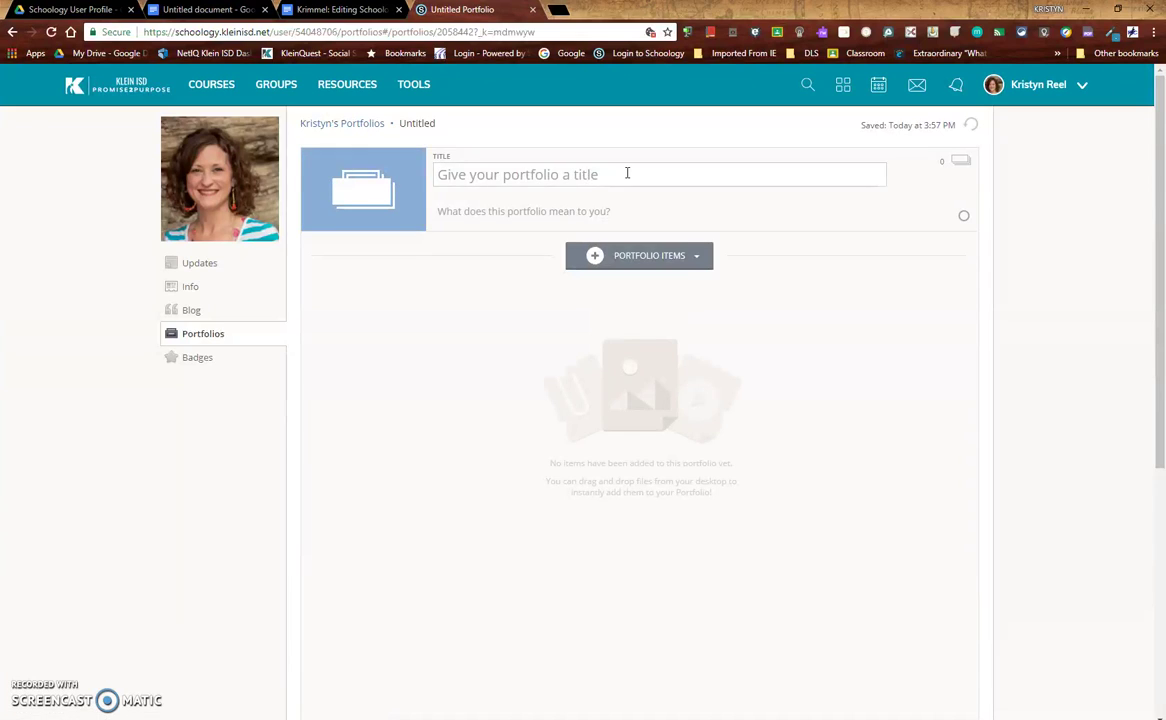
pyautogui.click(627, 173)
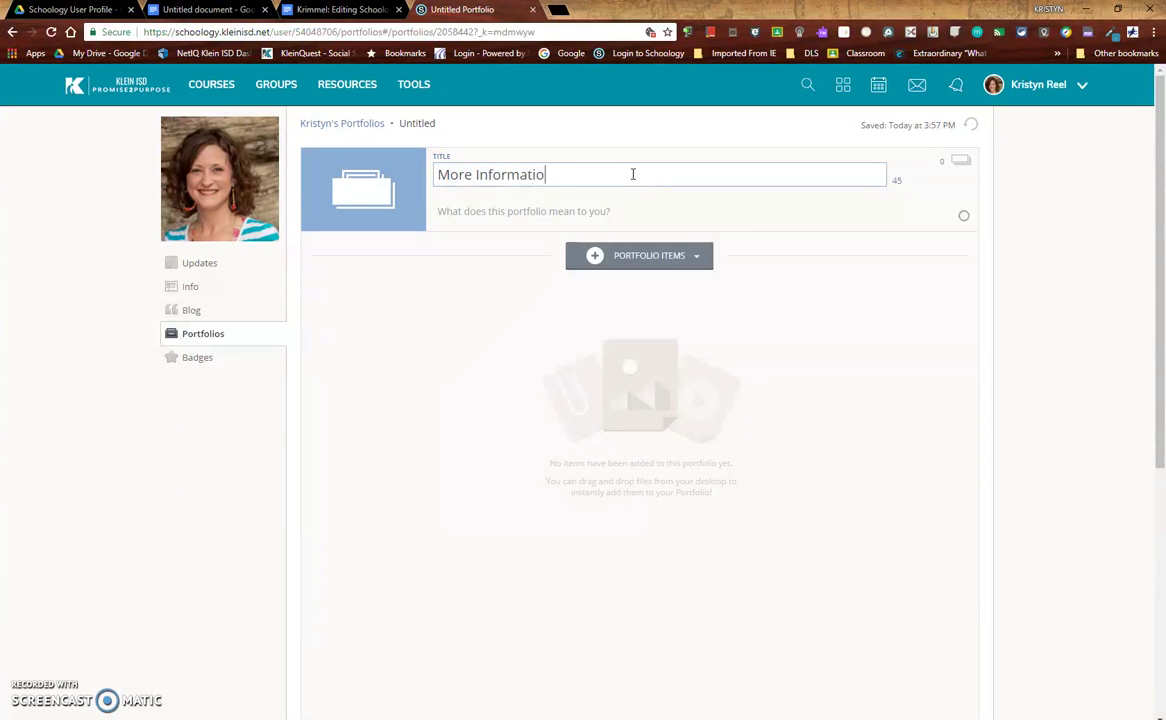
pyautogui.click(583, 245)
pyautogui.click(588, 312)
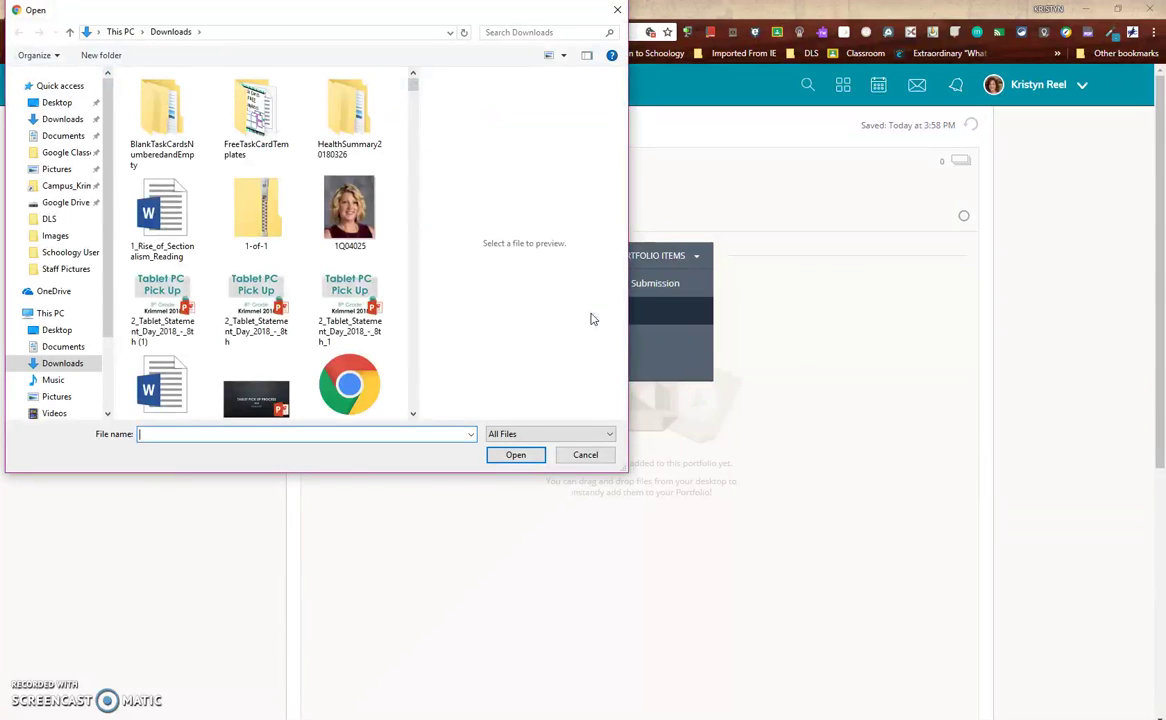
pyautogui.click(62, 137)
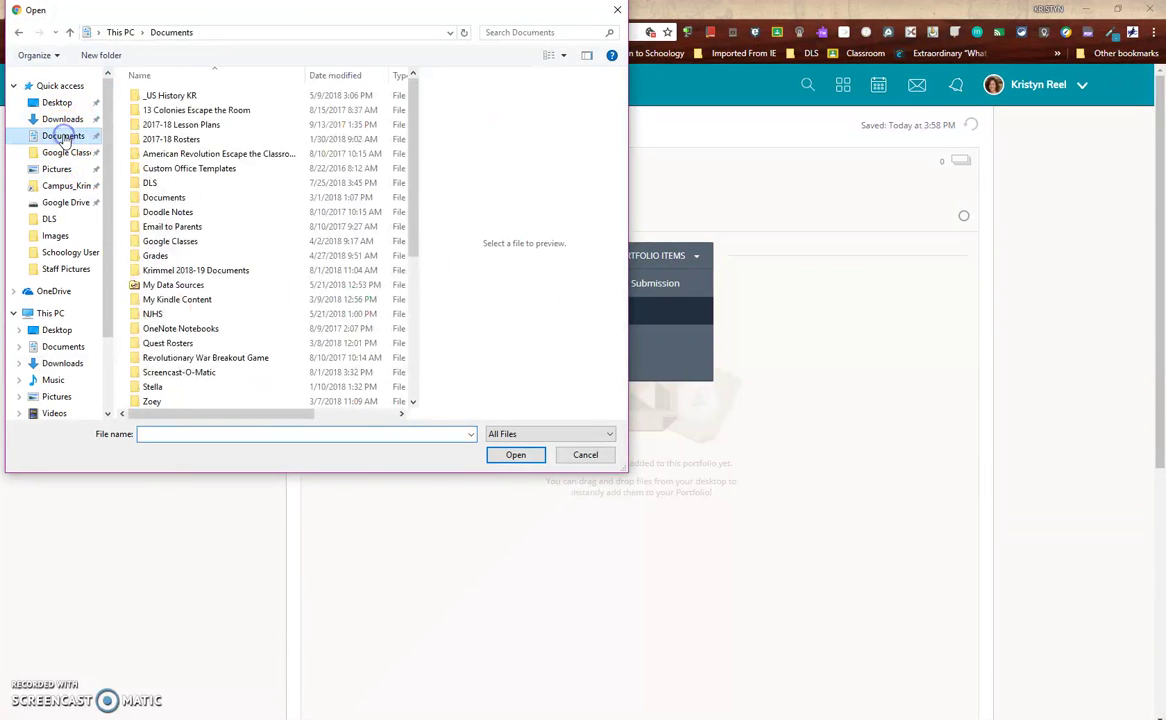
pyautogui.click(49, 218)
pyautogui.doubleClick(172, 168)
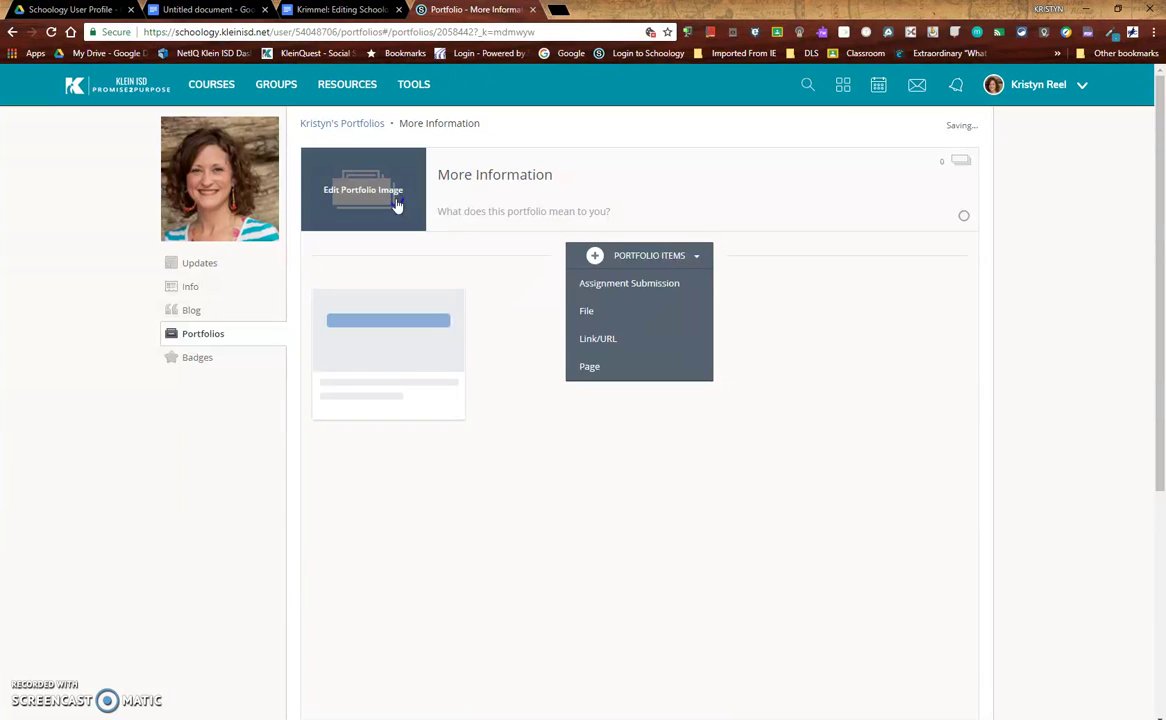
# Add a freerice.com link as the portfolio's second item
pyautogui.click(605, 339)
pyautogui.write('freerice.com')
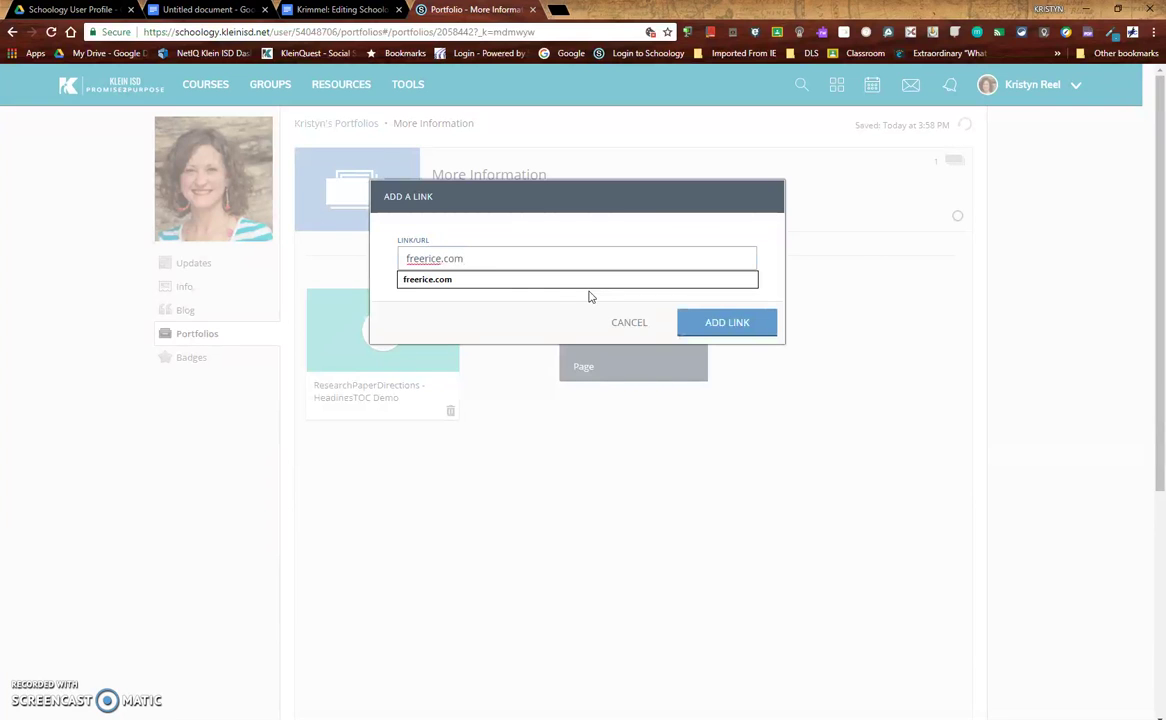
pyautogui.click(589, 281)
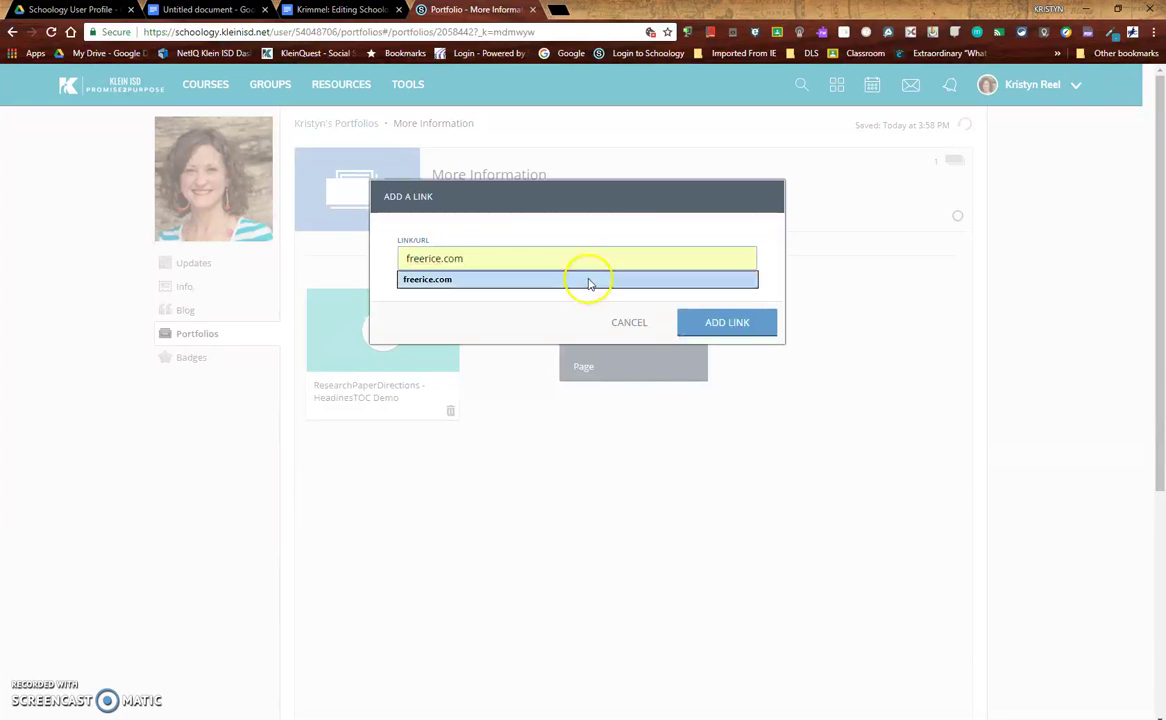
pyautogui.click(733, 326)
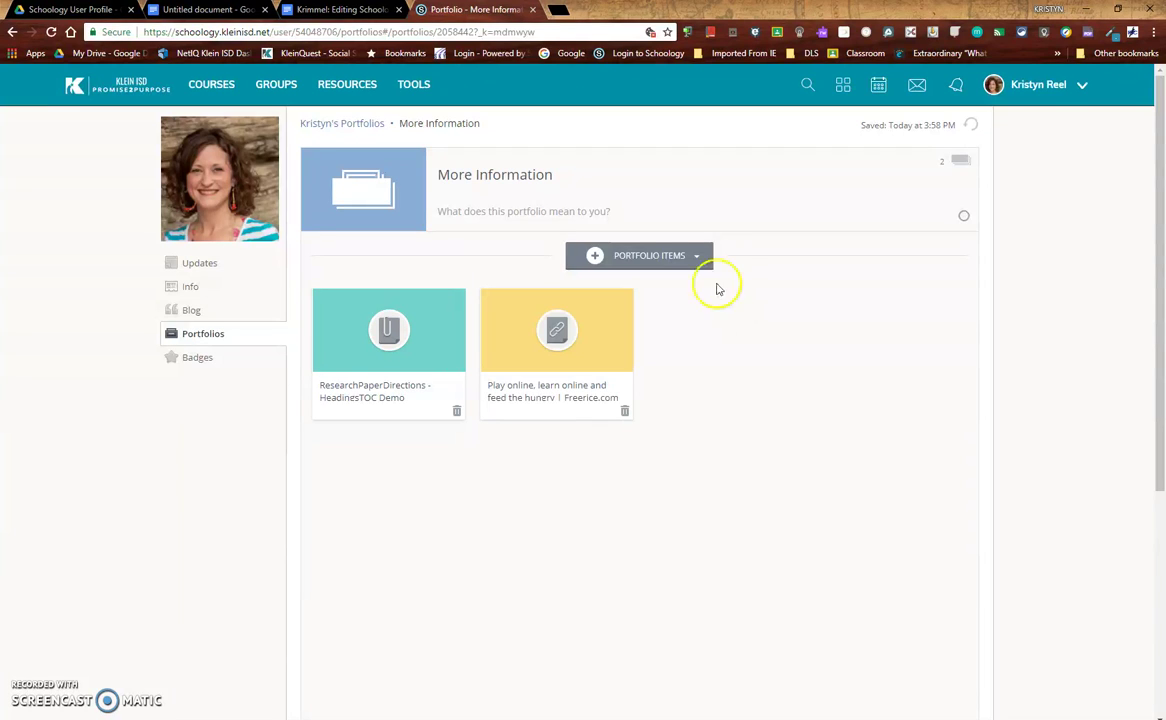
pyautogui.click(692, 263)
# Add a page titled 'Helpful Web Resources' with the 402074 thinking-cap image from Downloads
pyautogui.click(590, 370)
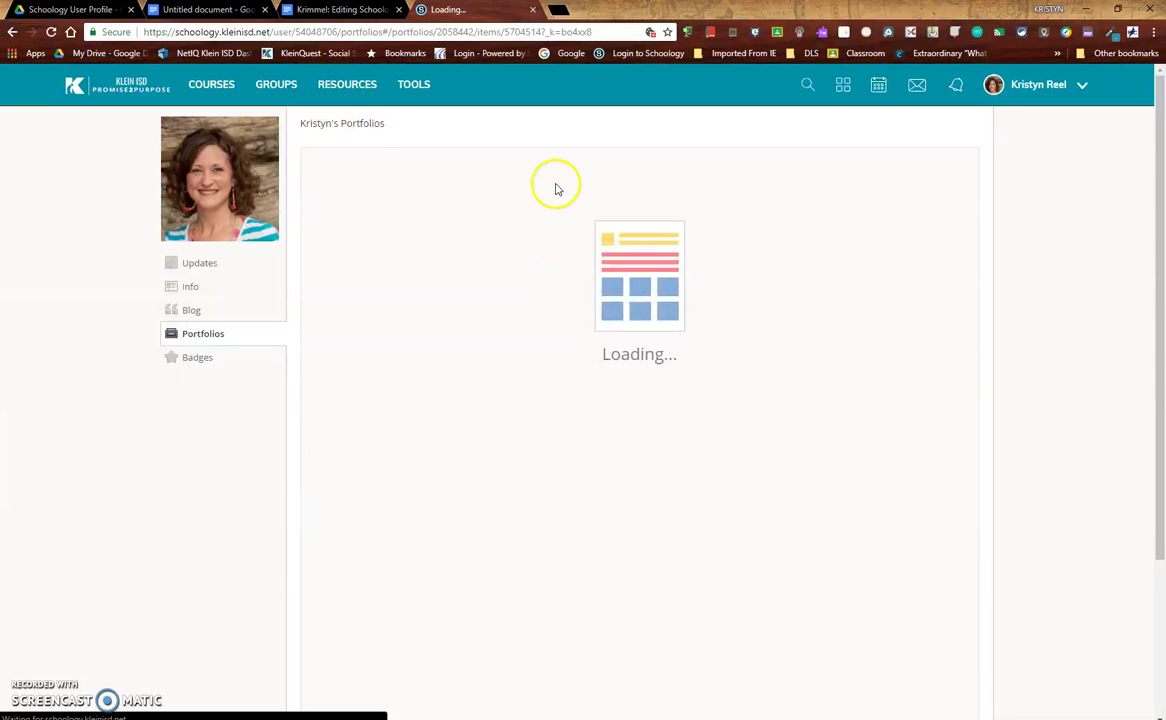
pyautogui.click(510, 170)
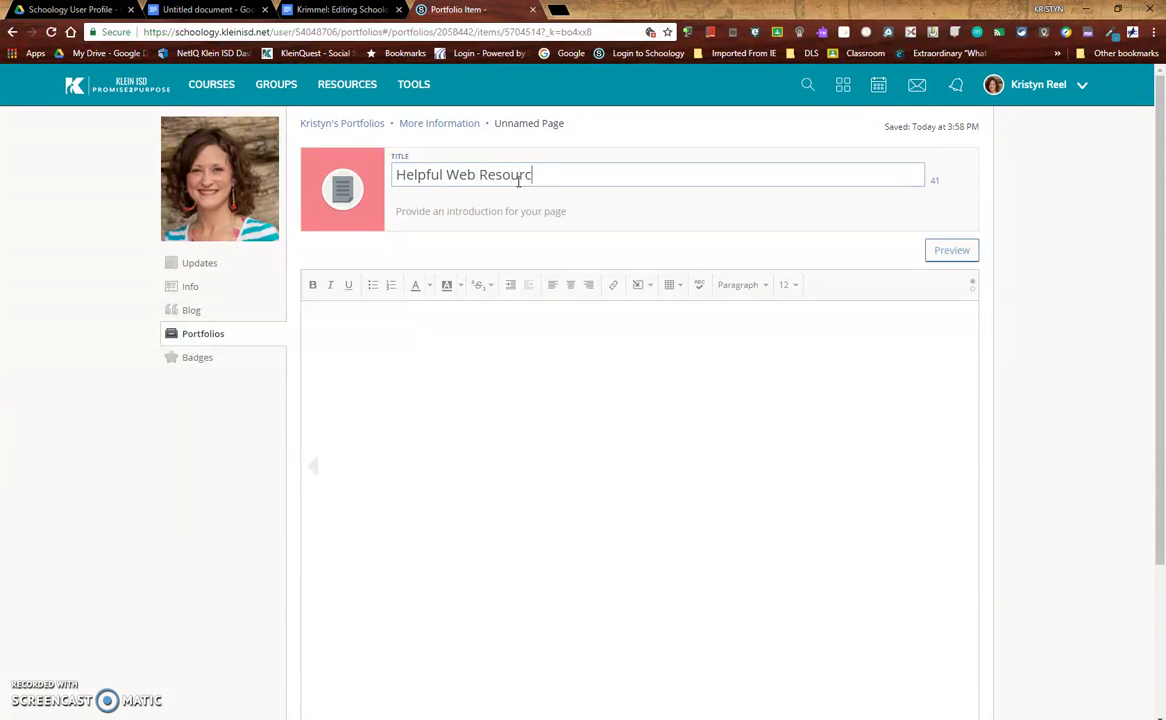
pyautogui.click(640, 287)
pyautogui.click(645, 310)
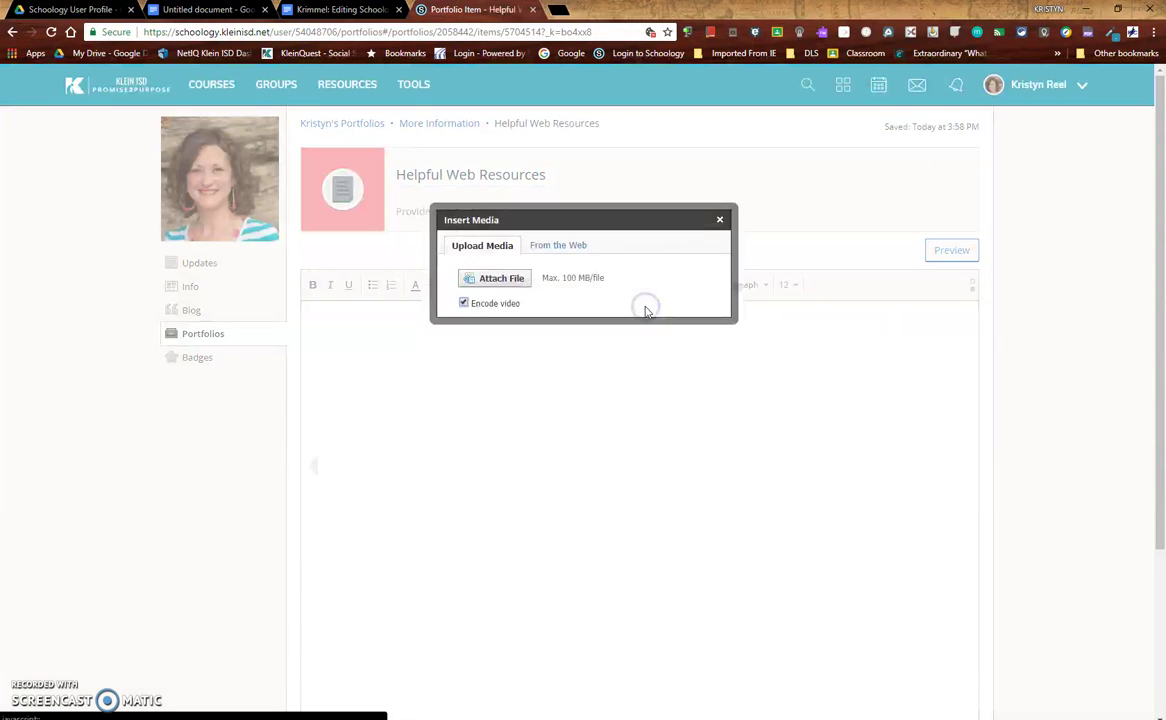
pyautogui.click(513, 280)
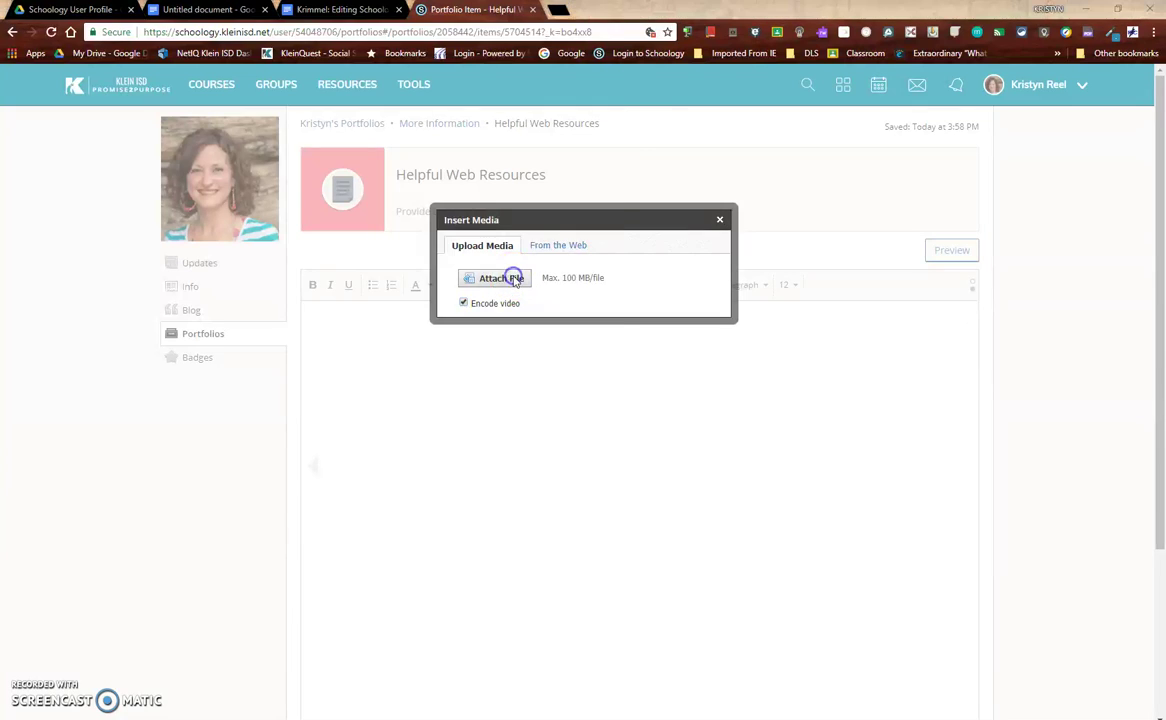
pyautogui.click(57, 120)
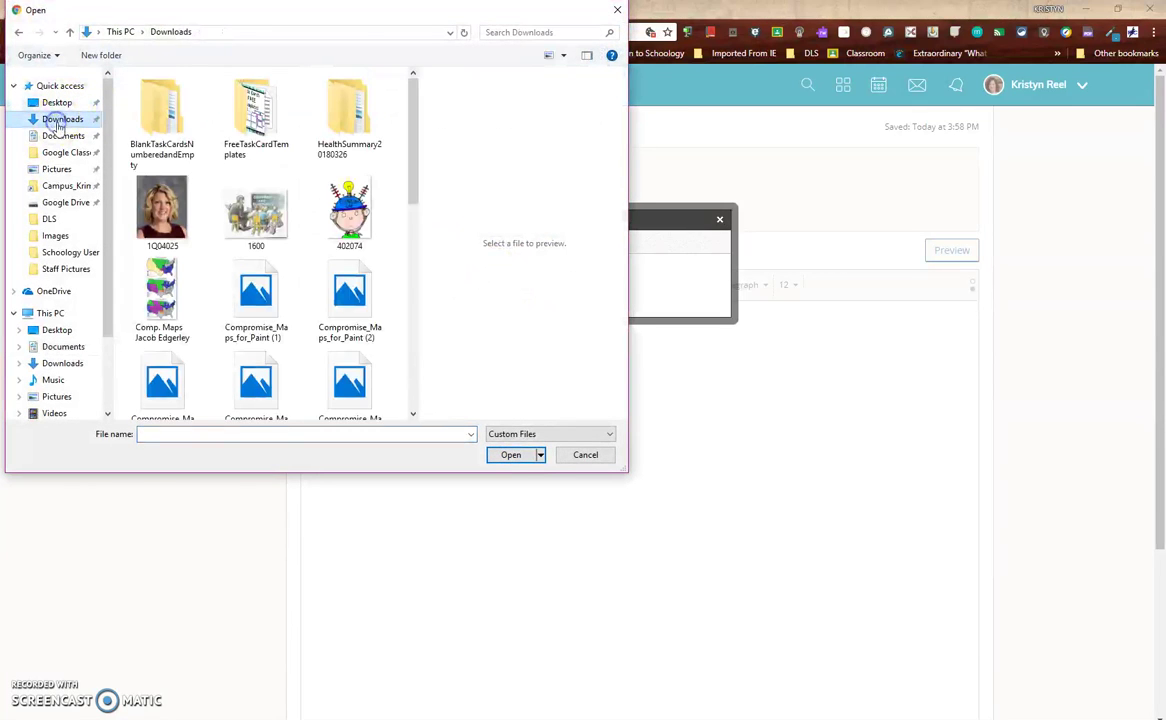
pyautogui.doubleClick(320, 195)
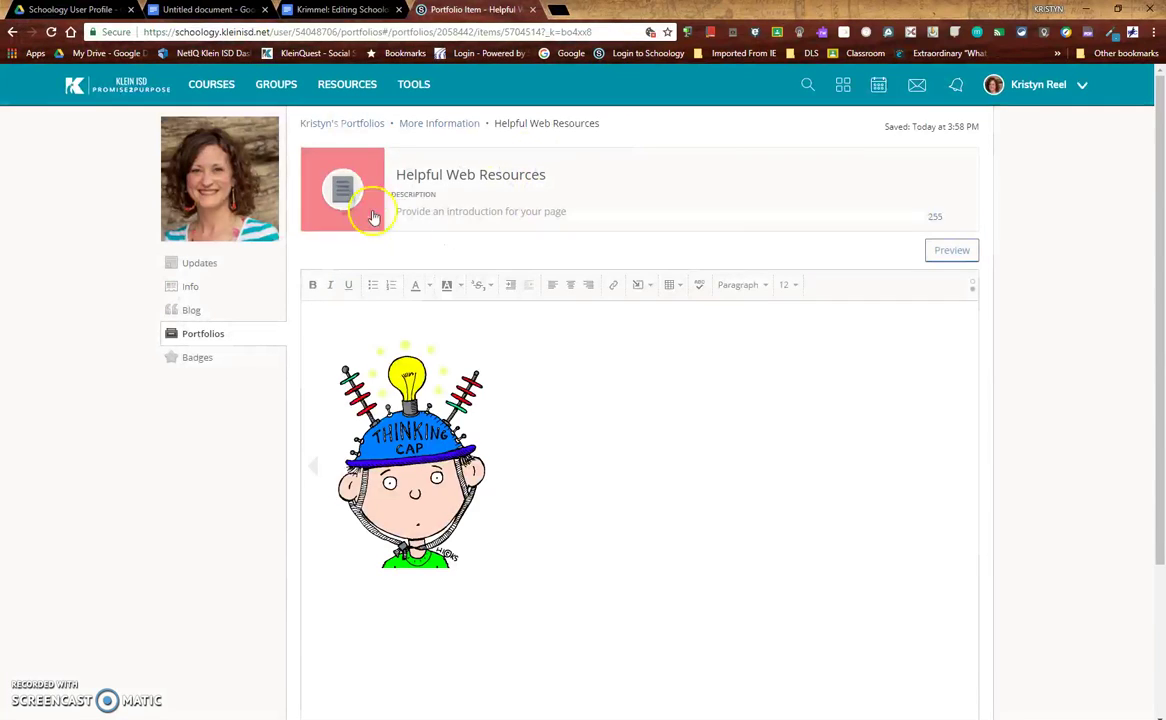
# Insert a freerice.com link titled 'Free Rice' below the image
pyautogui.click(556, 545)
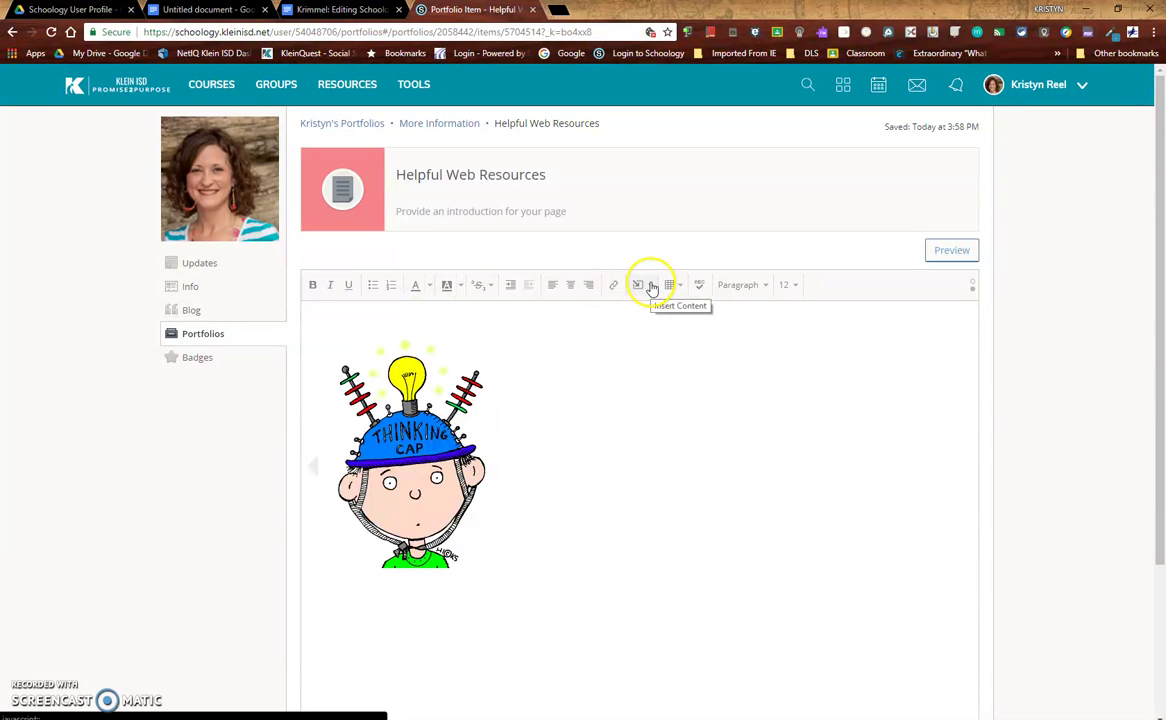
pyautogui.click(615, 286)
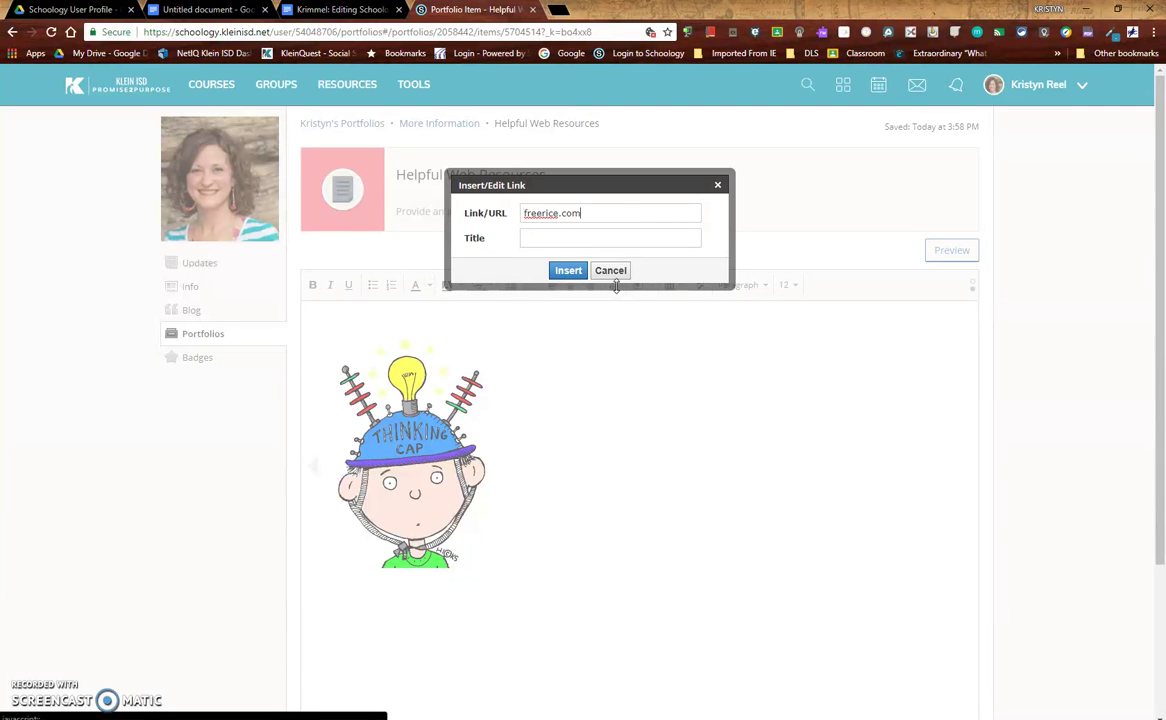
pyautogui.click(627, 239)
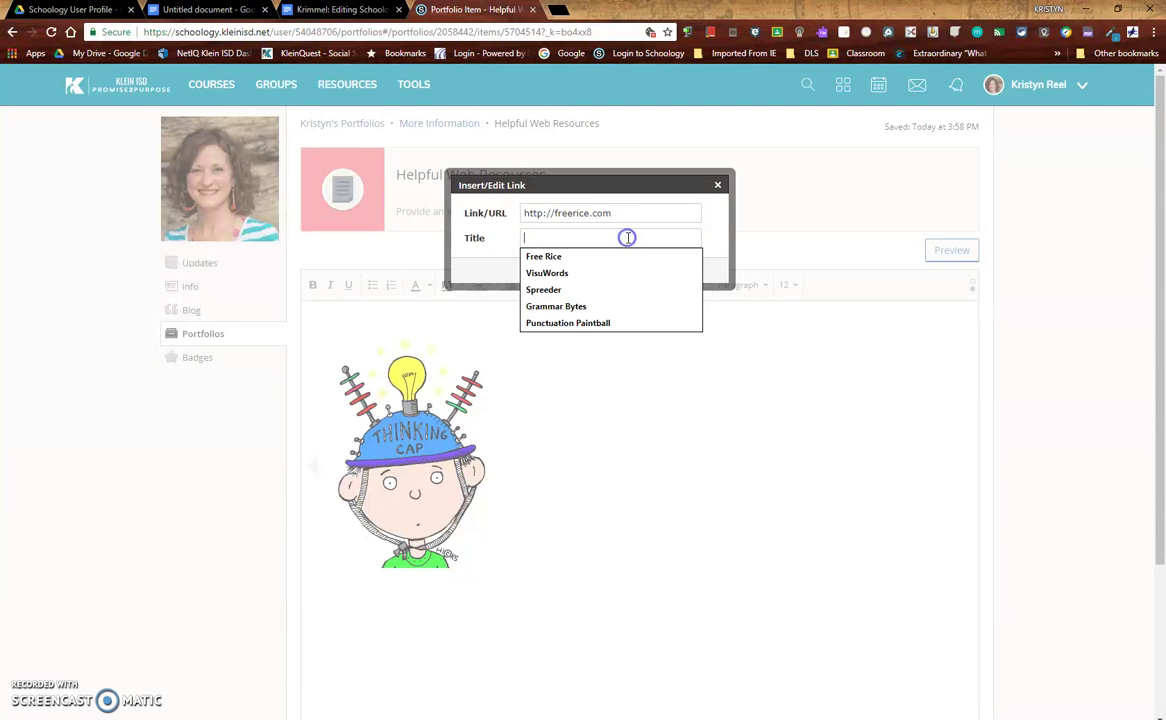
pyautogui.click(542, 256)
pyautogui.click(565, 270)
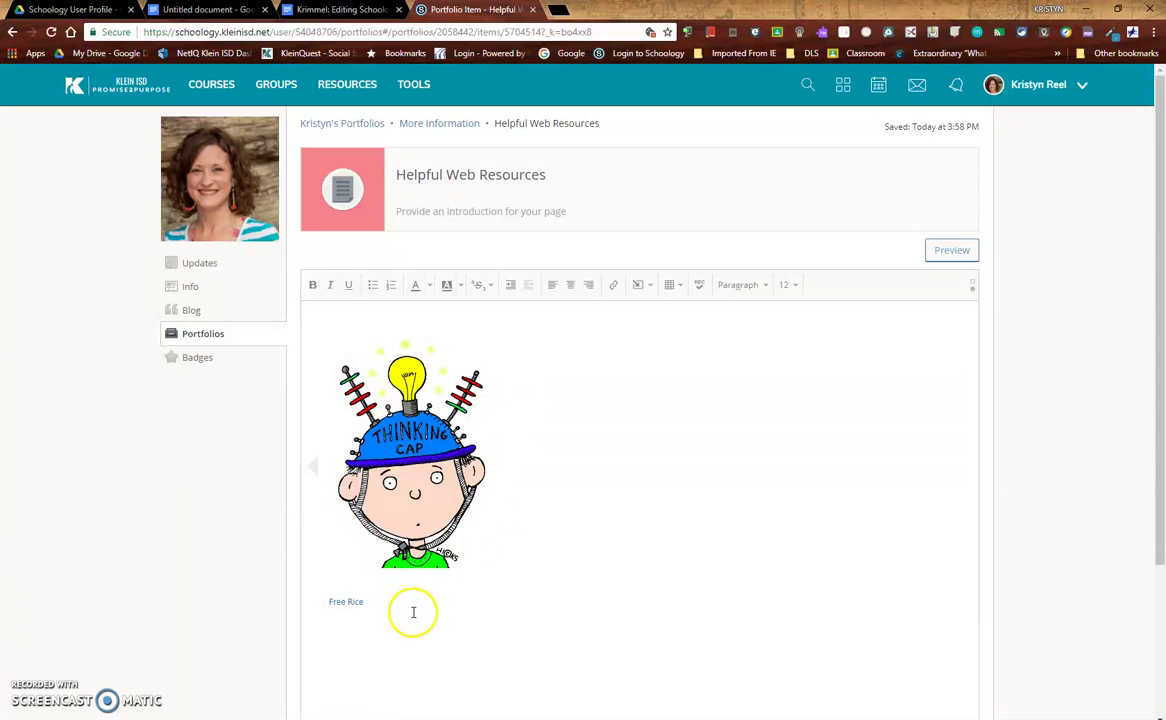
# Make the Free Rice link size 18, preview the page, and return to More Information
pyautogui.click(795, 285)
pyautogui.click(790, 408)
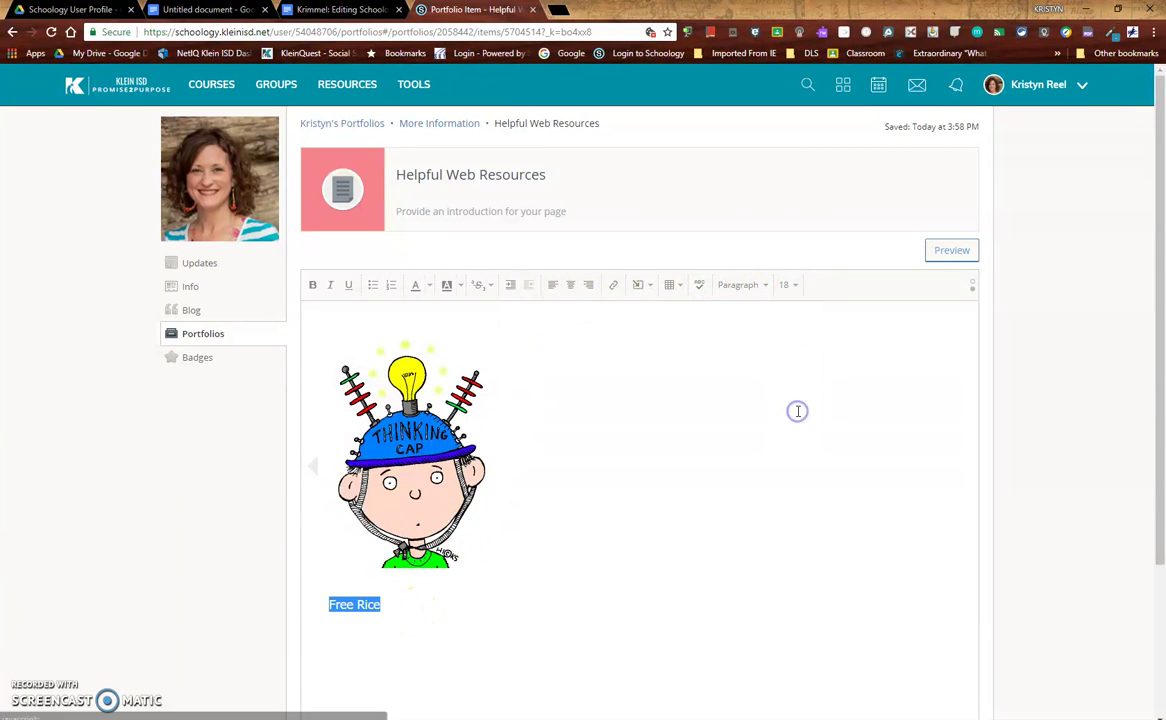
pyautogui.click(943, 254)
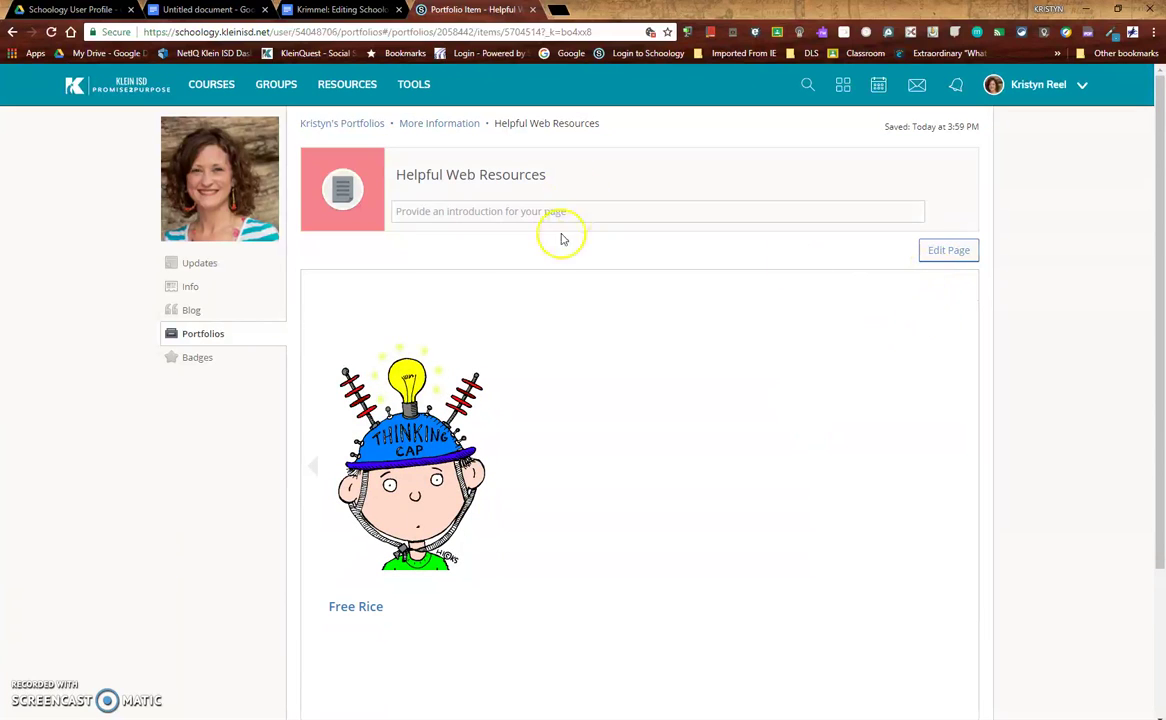
pyautogui.click(423, 127)
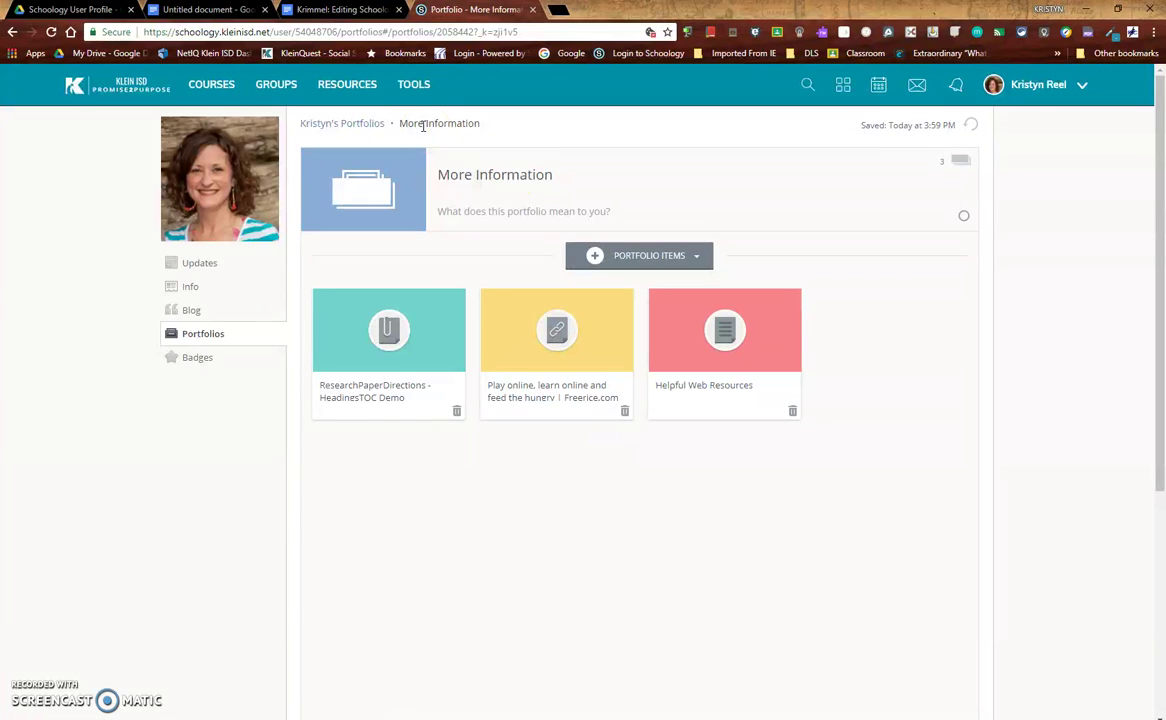
# Open the ResearchPaperDirections file item and scroll through the PDF
pyautogui.click(372, 343)
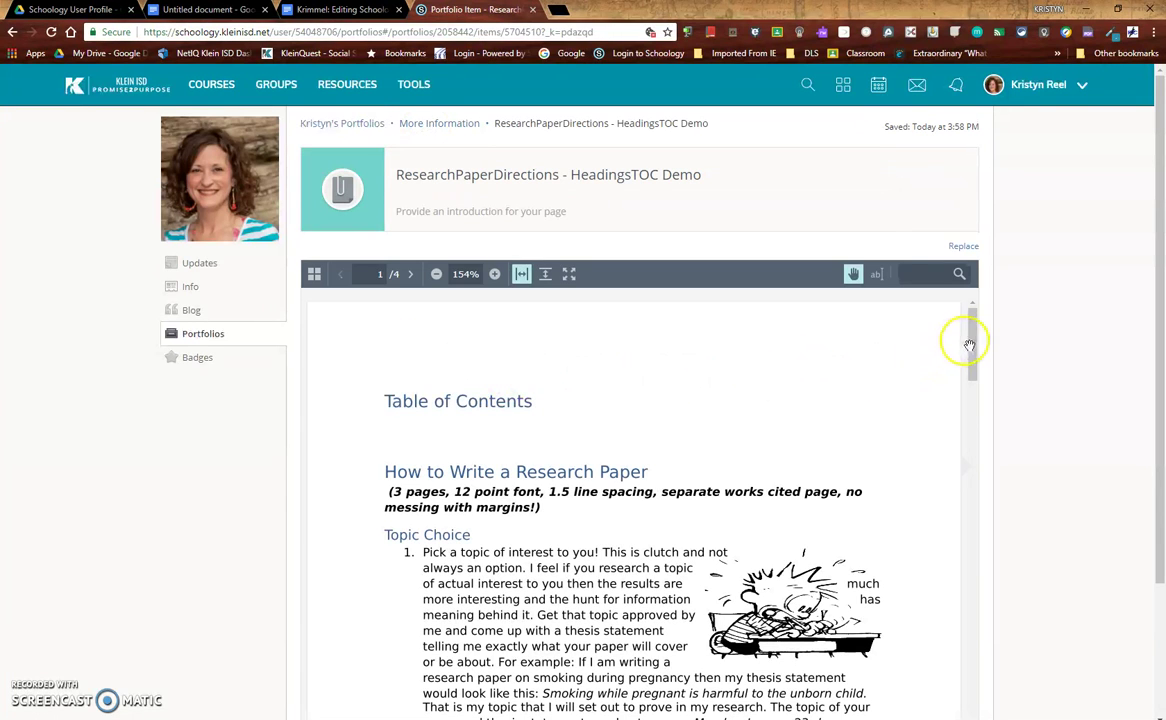
pyautogui.moveTo(976, 325); pyautogui.dragTo(979, 556)
pyautogui.click(462, 123)
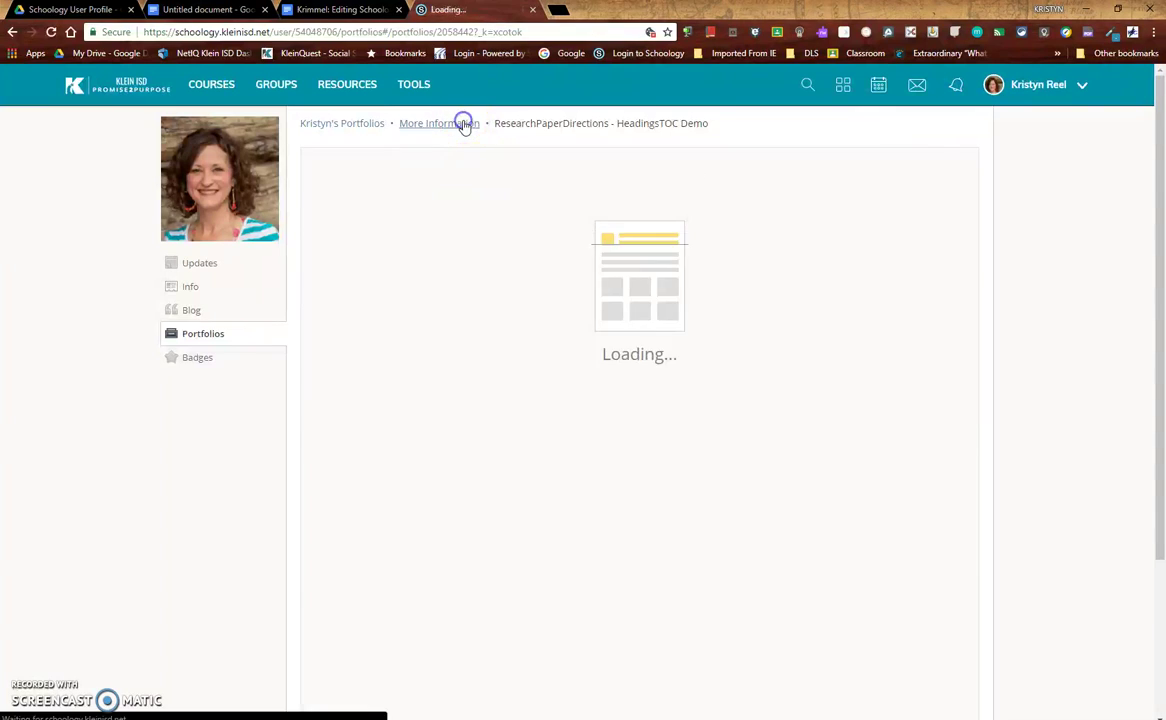
# Open the Freerice link item's site in a new tab, then return to More Information
pyautogui.click(506, 312)
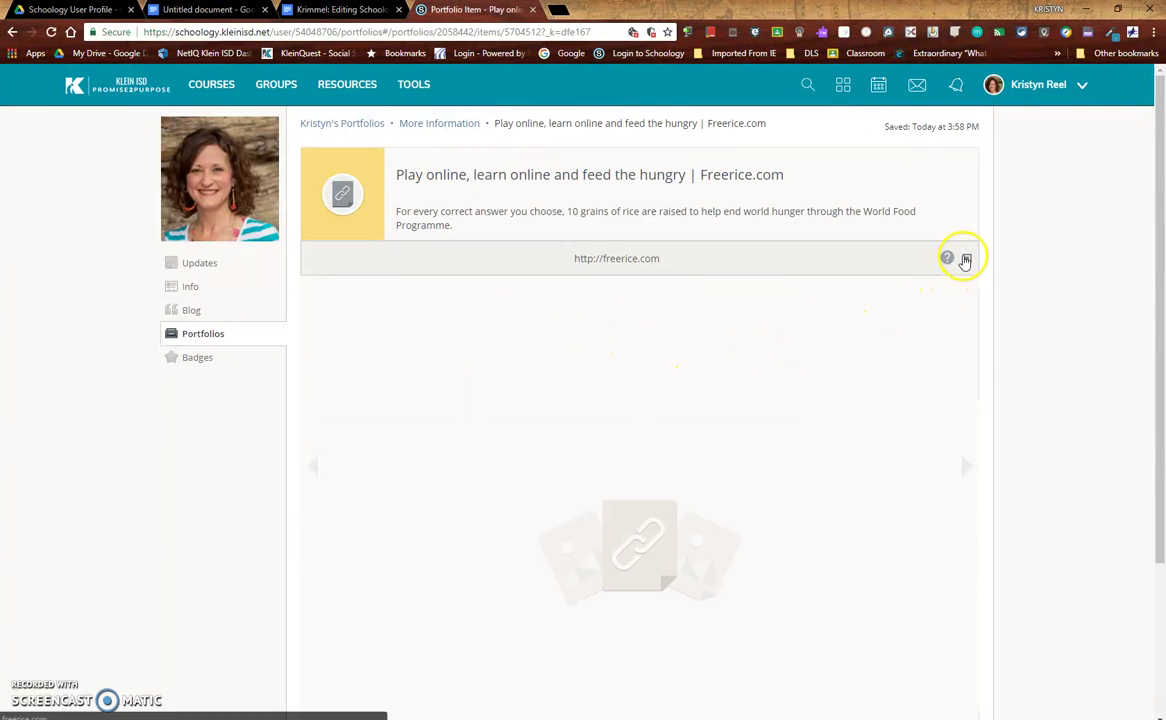
pyautogui.click(966, 259)
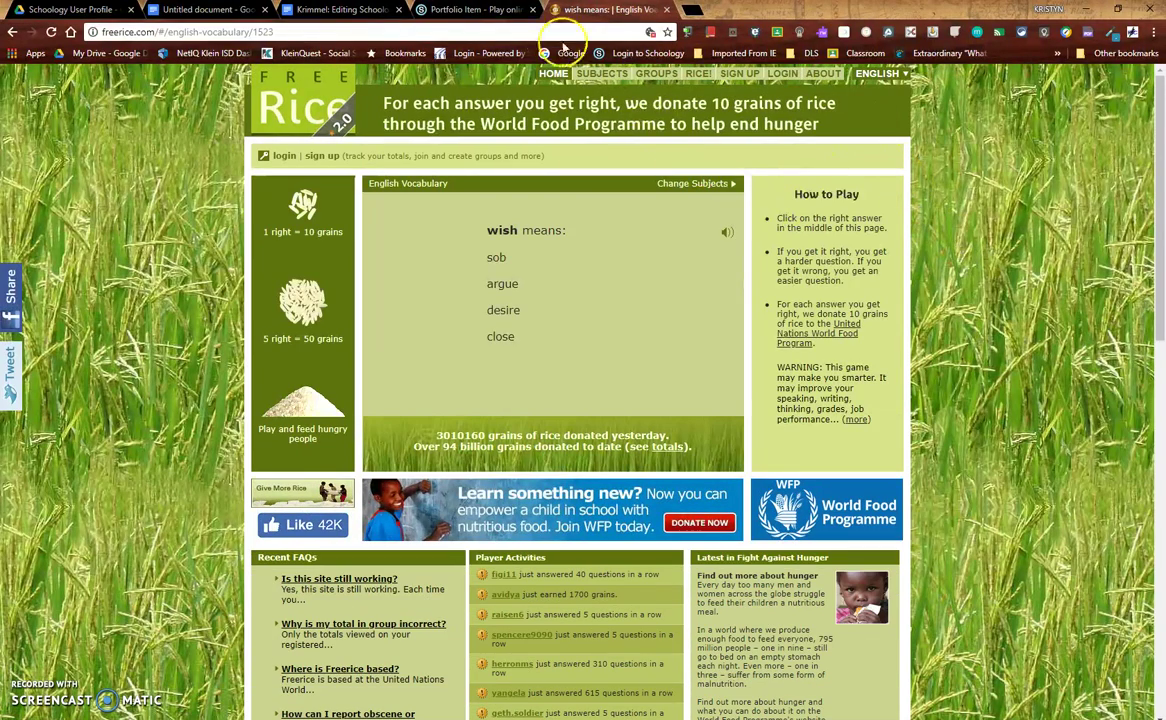
pyautogui.click(462, 10)
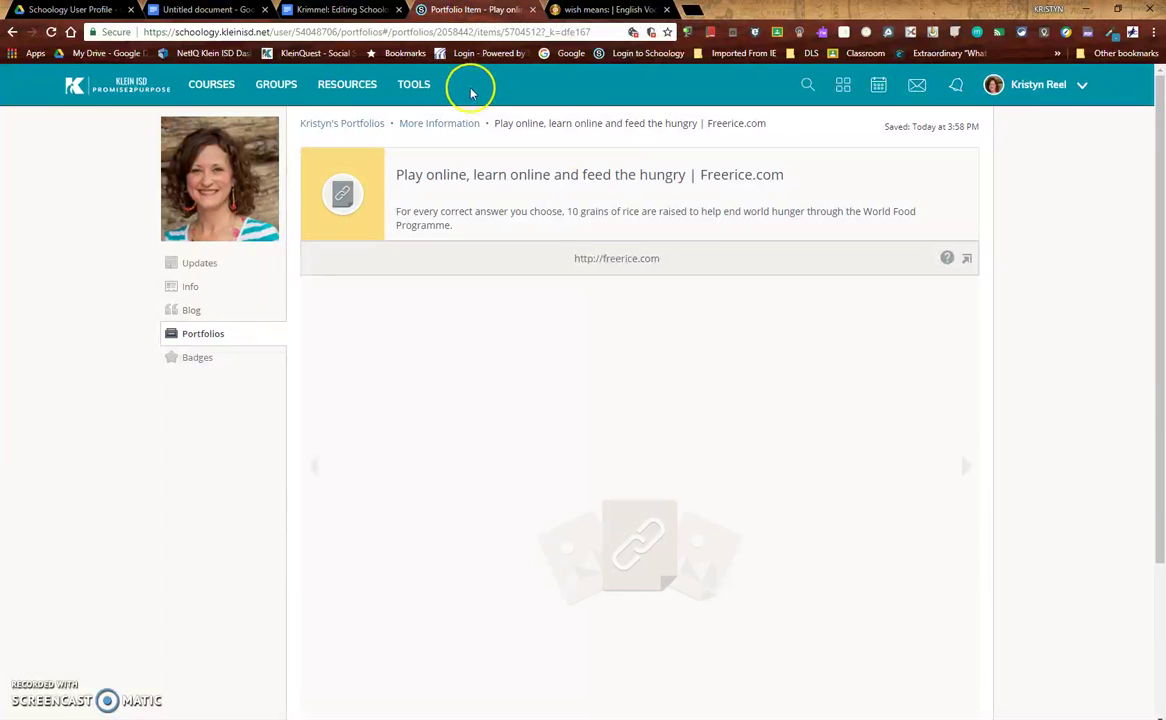
pyautogui.click(463, 123)
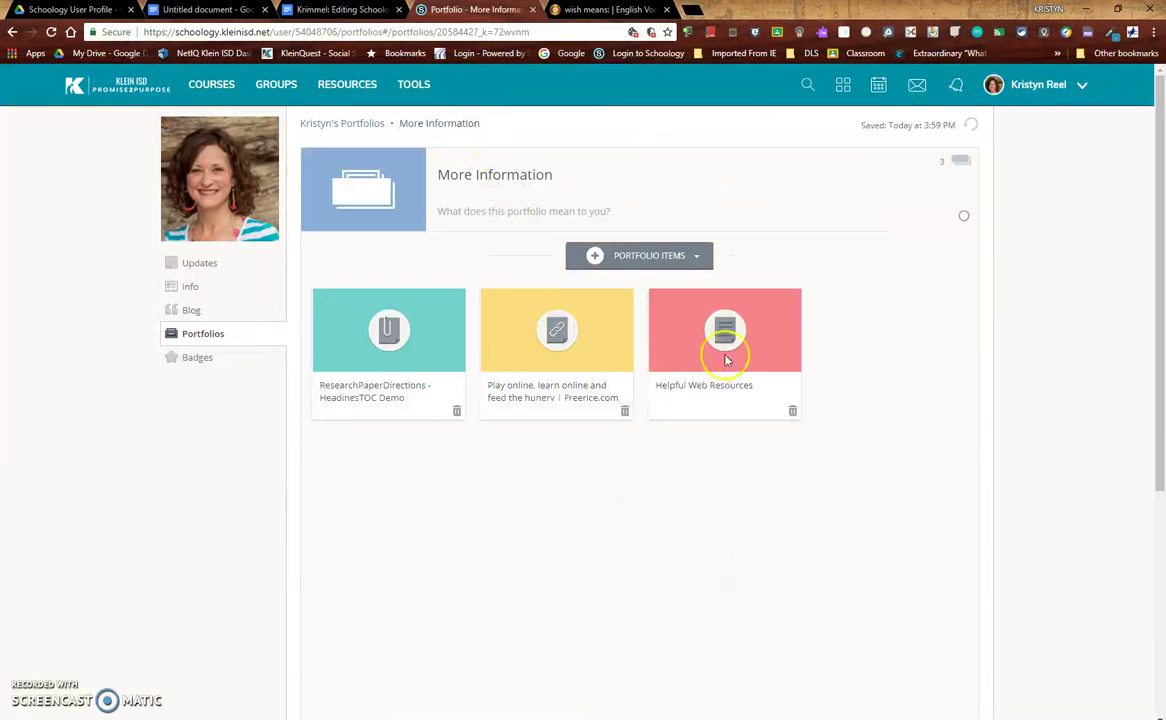
# Preview Helpful Web Resources, test its Free Rice link, and return to the portfolios list
pyautogui.click(727, 360)
pyautogui.click(924, 252)
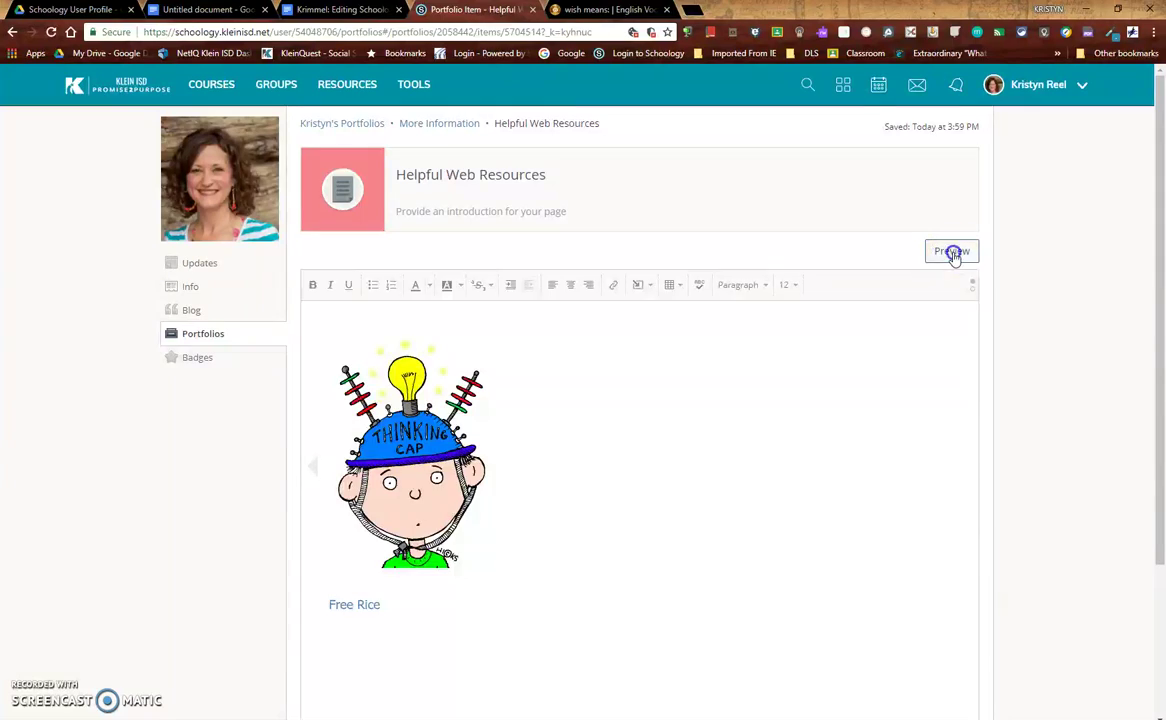
pyautogui.click(357, 606)
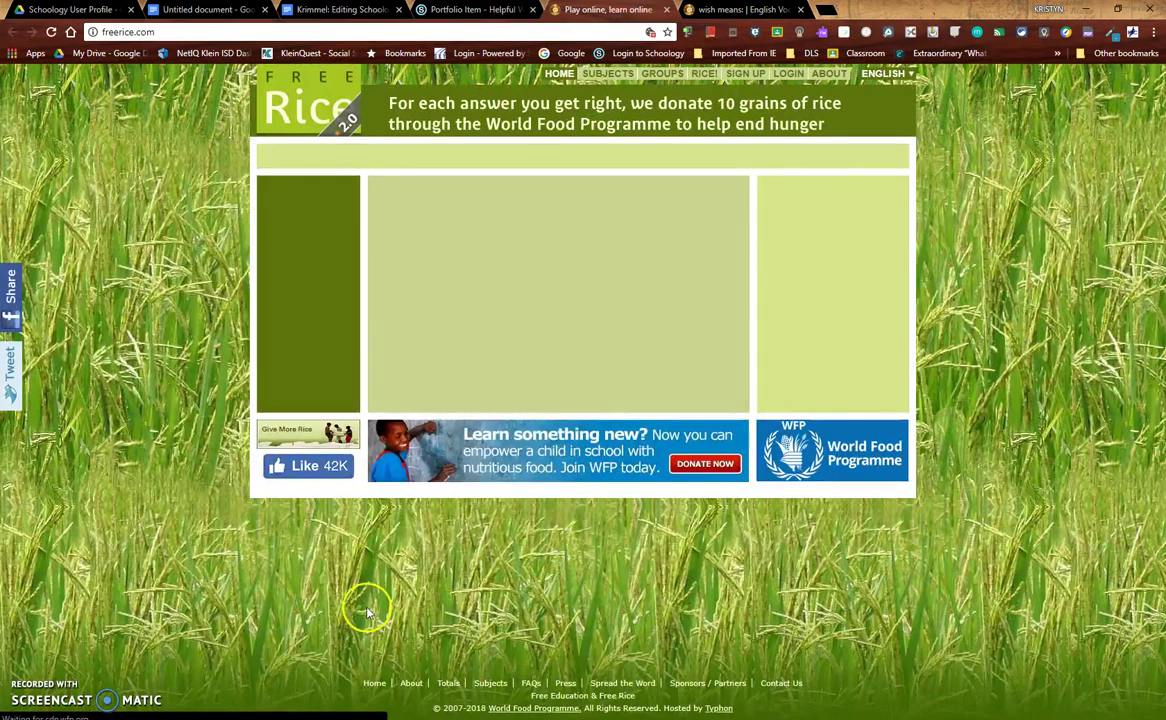
pyautogui.click(448, 12)
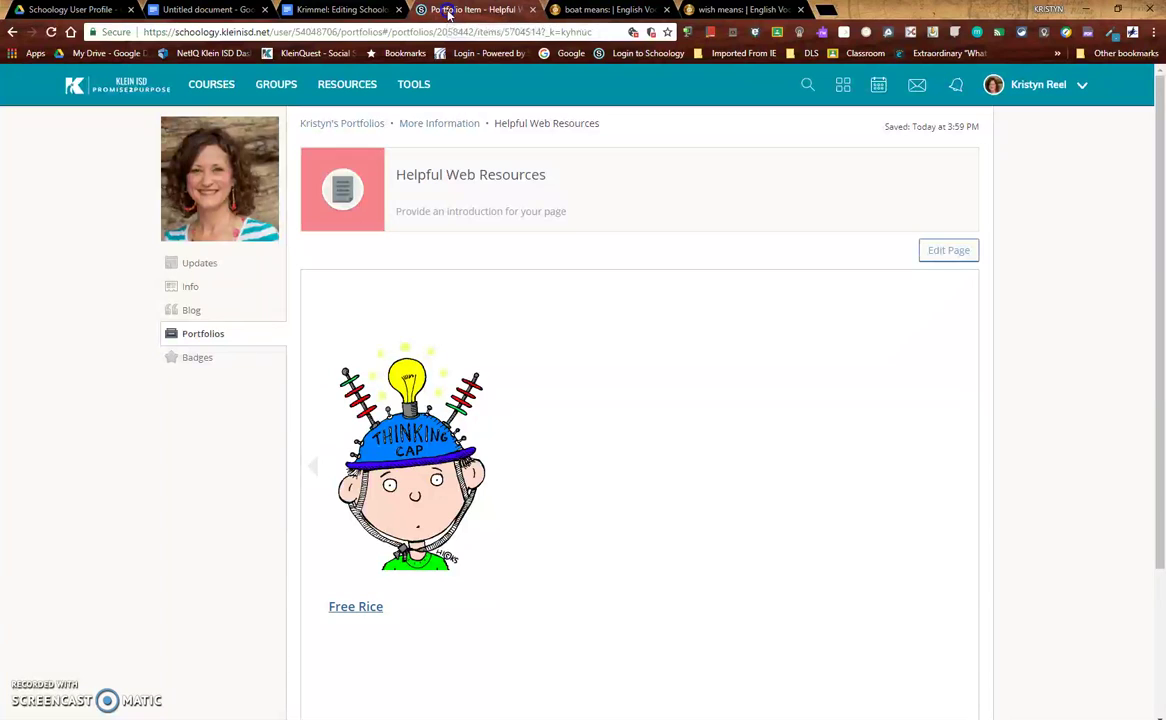
pyautogui.click(348, 123)
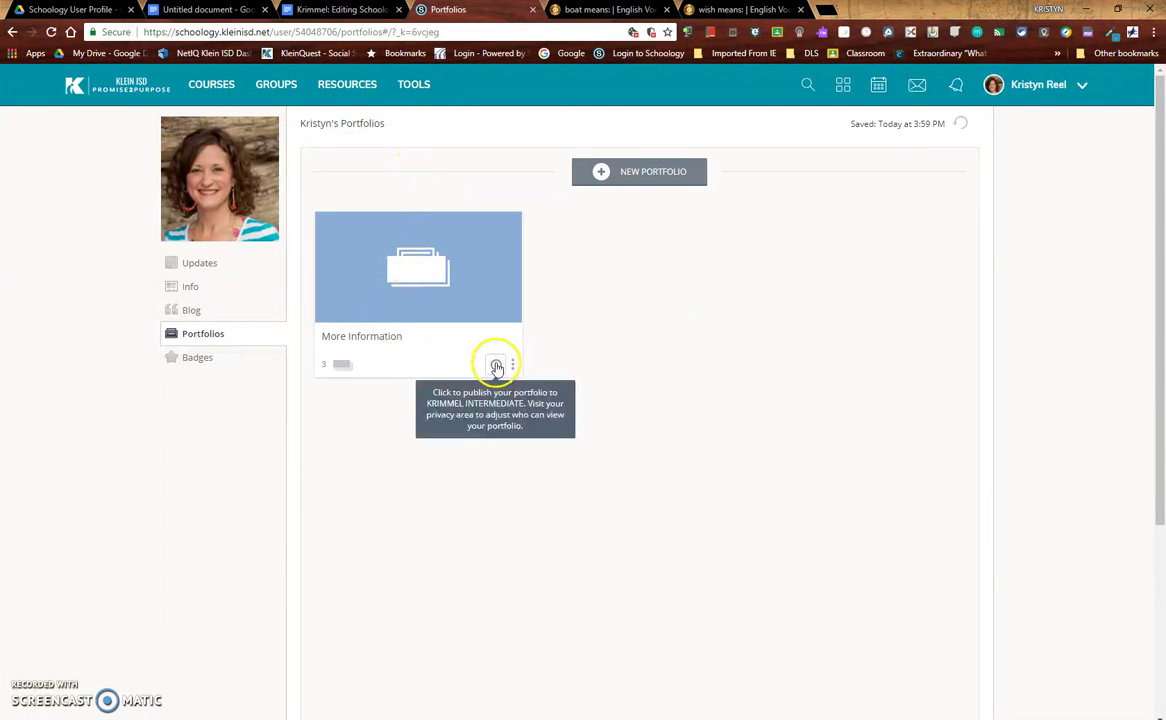
# Publish the More Information portfolio and copy the profile Info page's web address
pyautogui.click(497, 366)
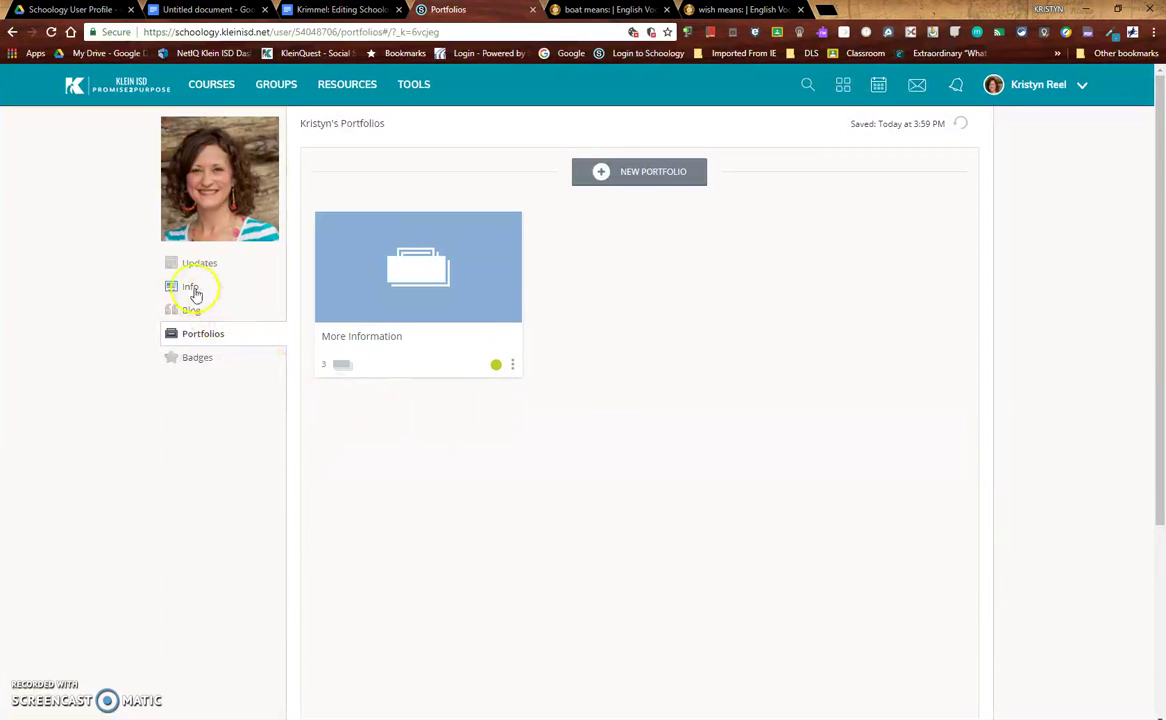
pyautogui.click(192, 287)
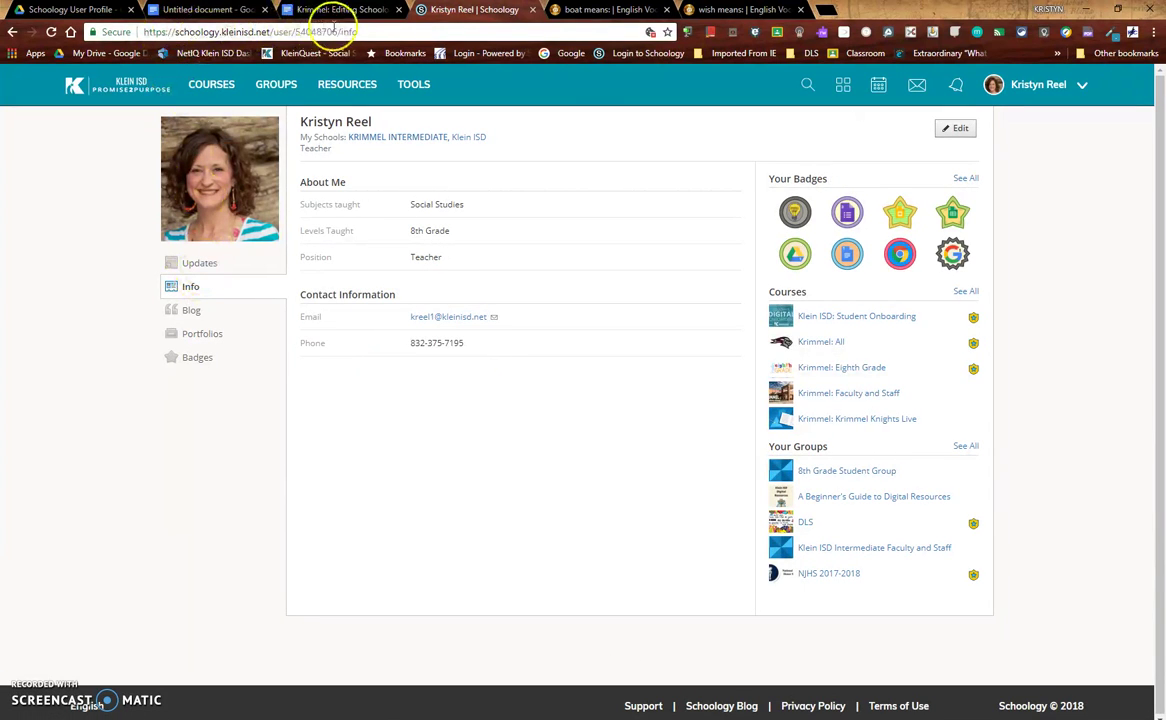
pyautogui.moveTo(370, 32); pyautogui.dragTo(237, 32)
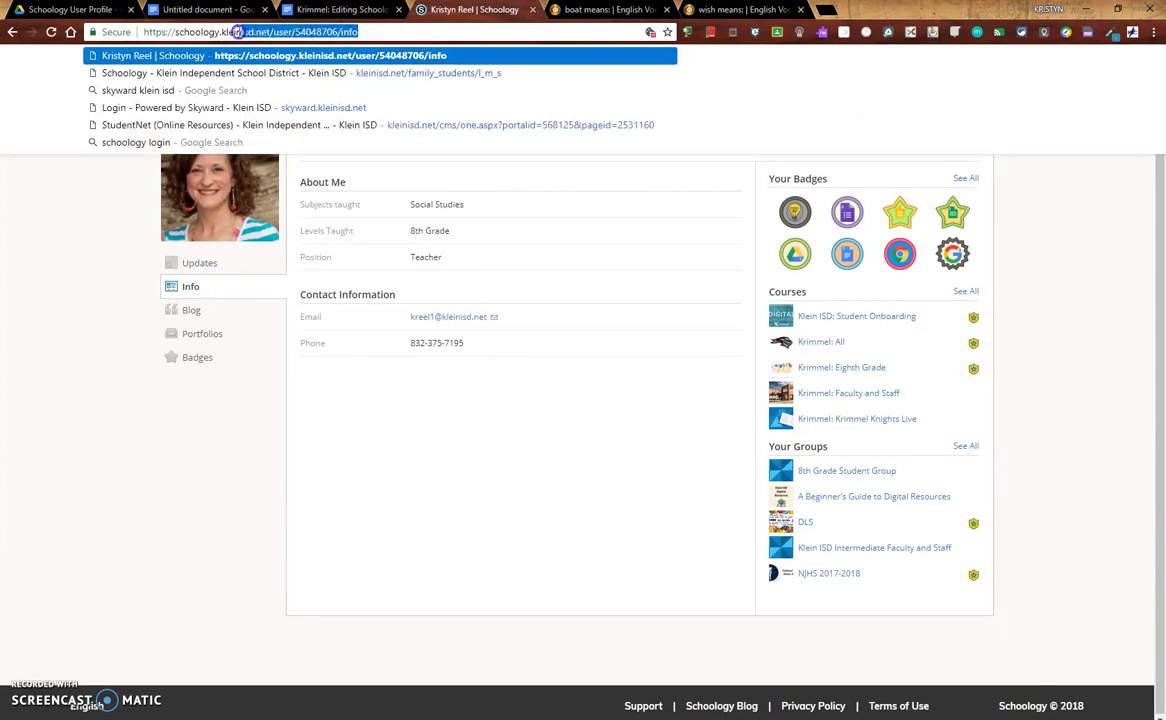
pyautogui.rightClick(164, 34)
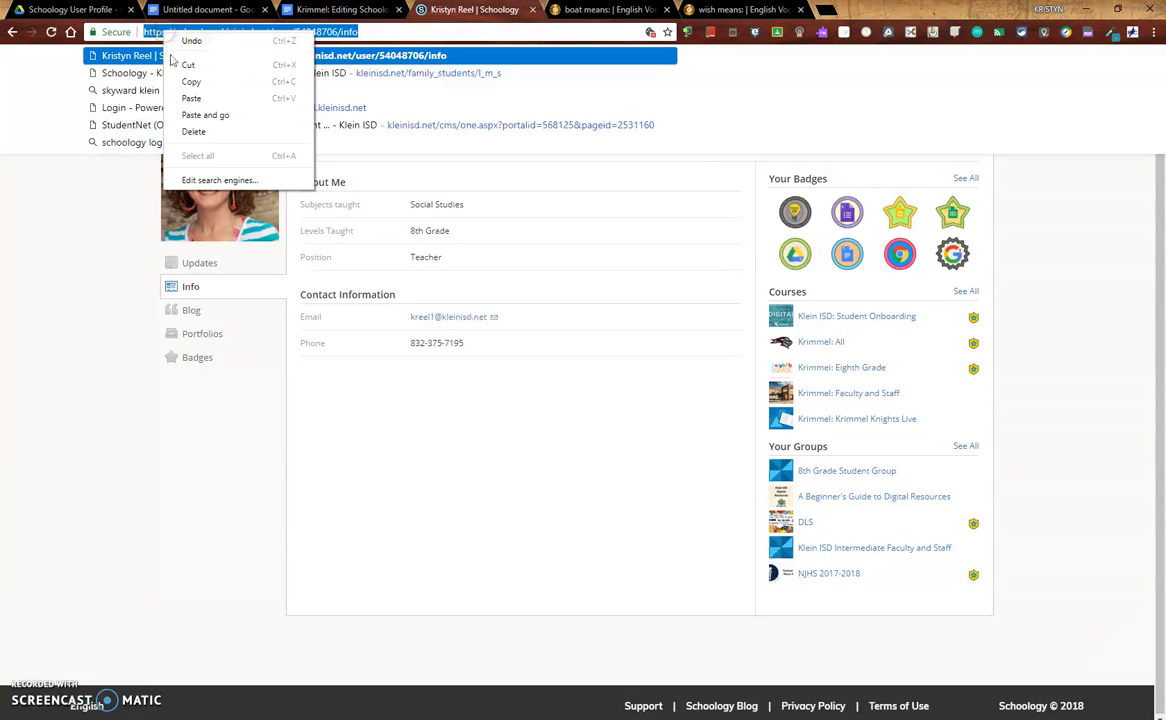
pyautogui.click(176, 85)
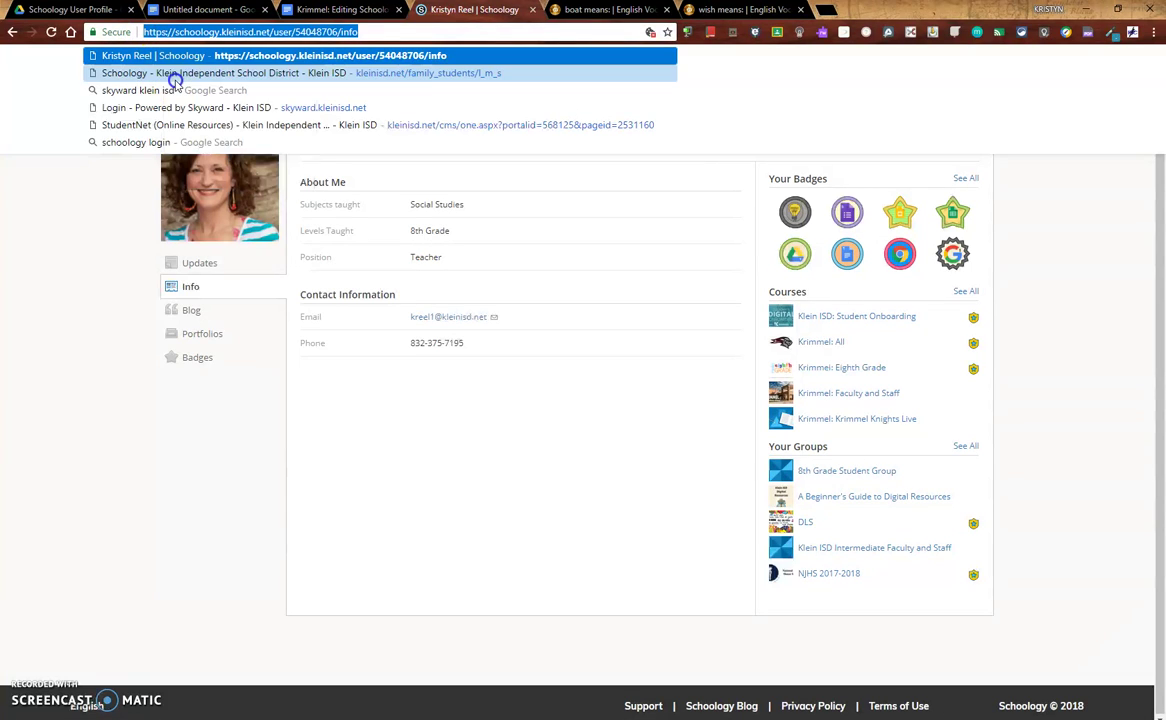
# Paste the Schoology profile info address into the Untitled Google document
pyautogui.click(193, 8)
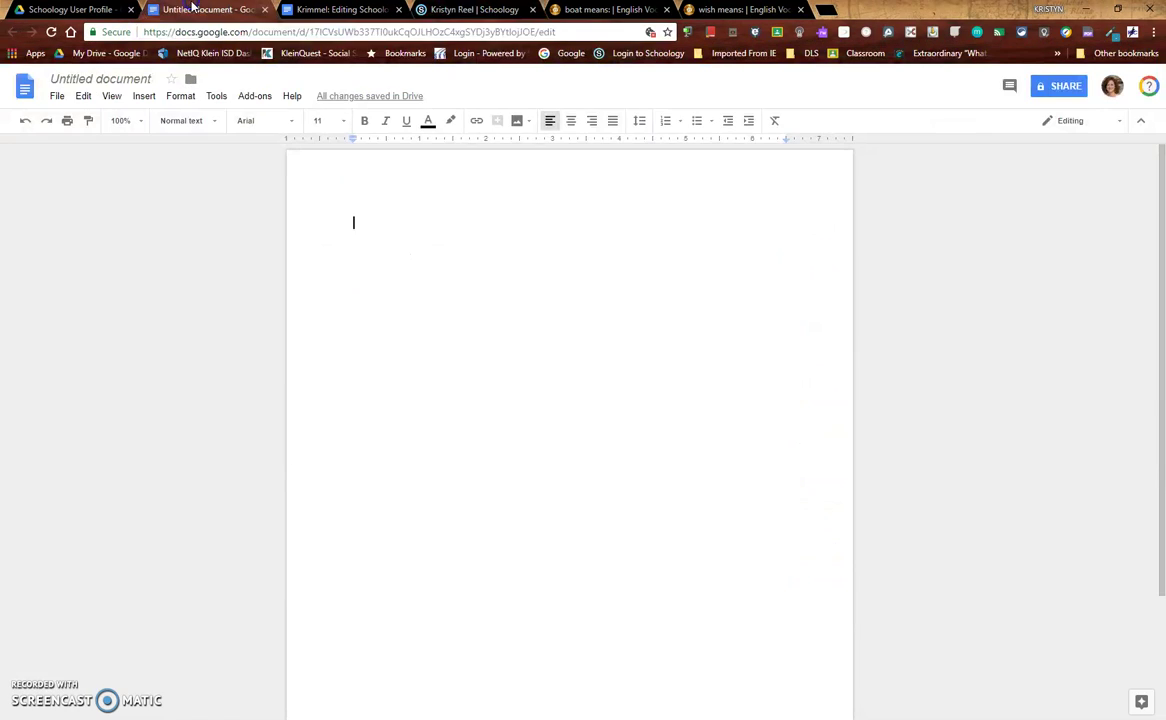
pyautogui.rightClick(362, 222)
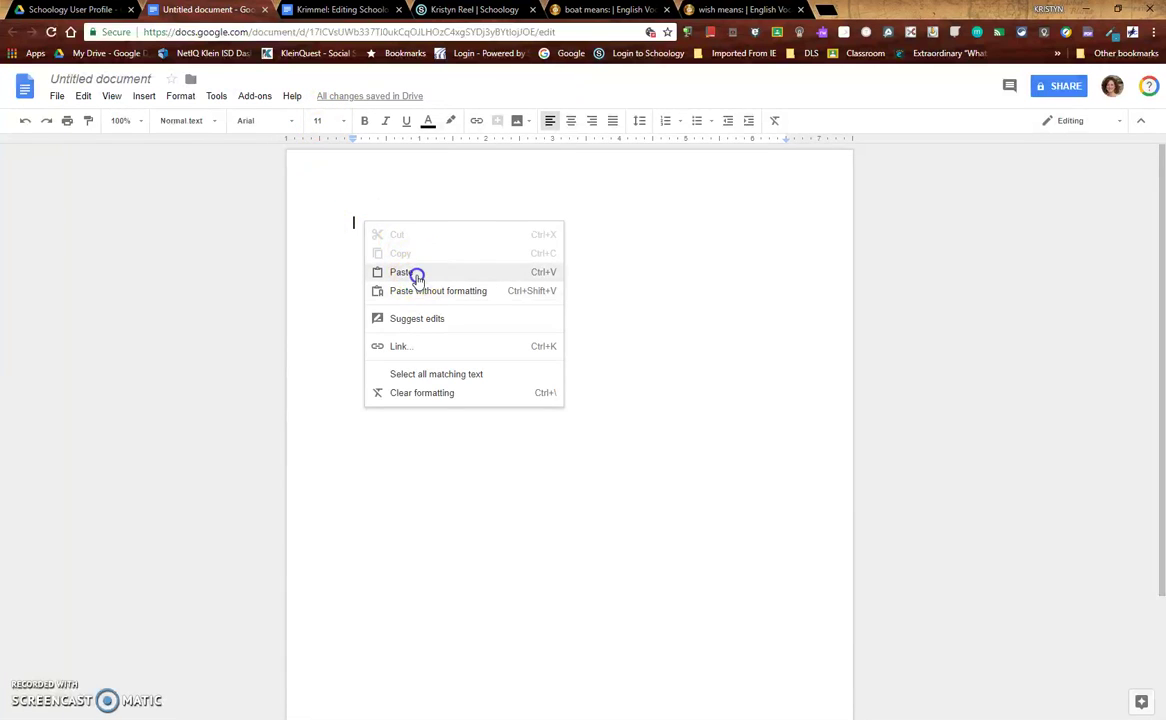
pyautogui.click(416, 276)
# Turn the pasted address into a hyperlink and follow it to open the profile's Info page
pyautogui.moveTo(586, 220); pyautogui.dragTo(382, 212)
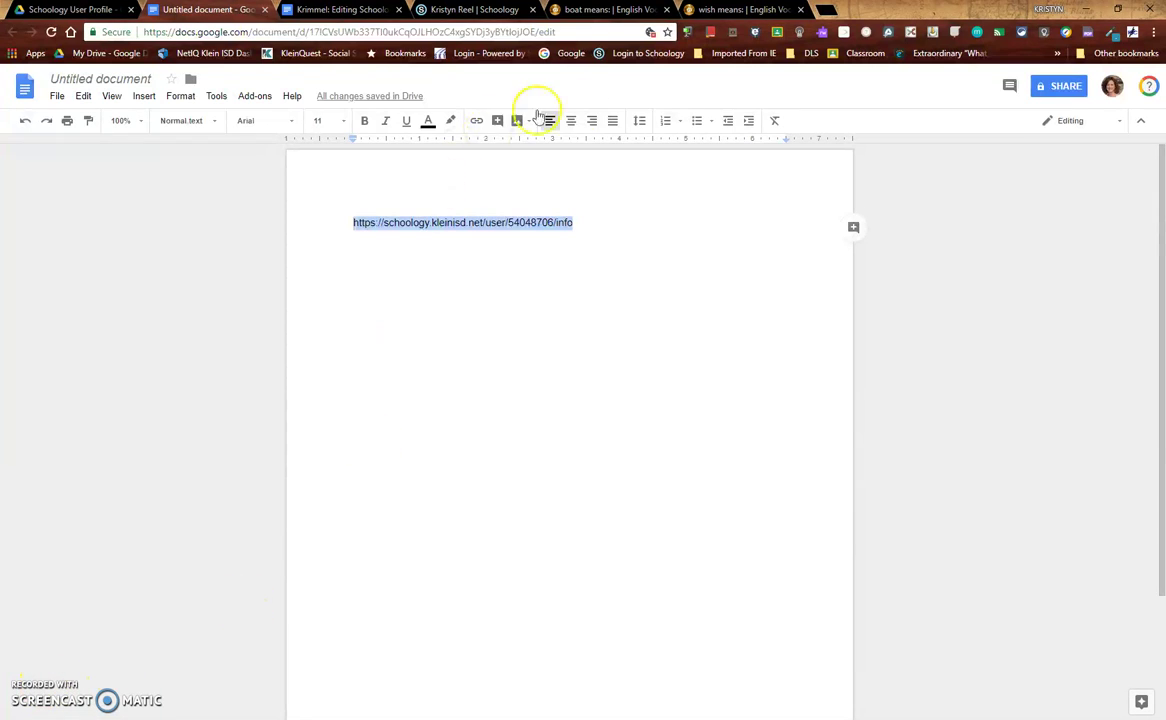
pyautogui.click(478, 125)
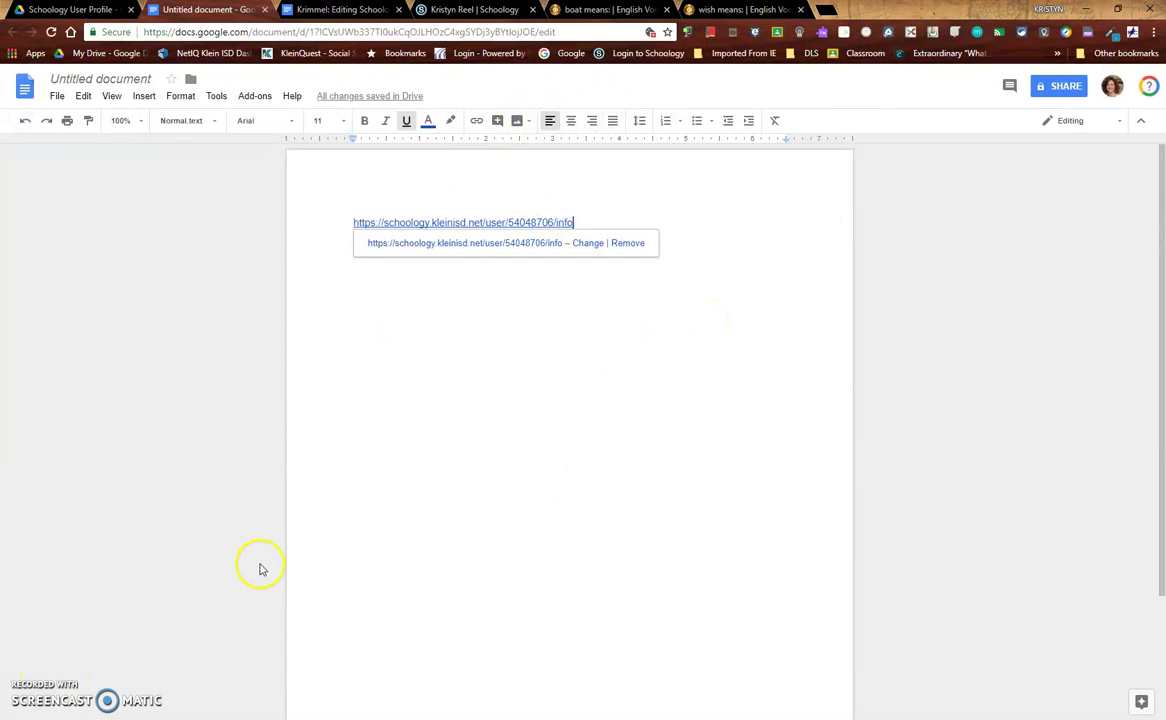
pyautogui.click(412, 243)
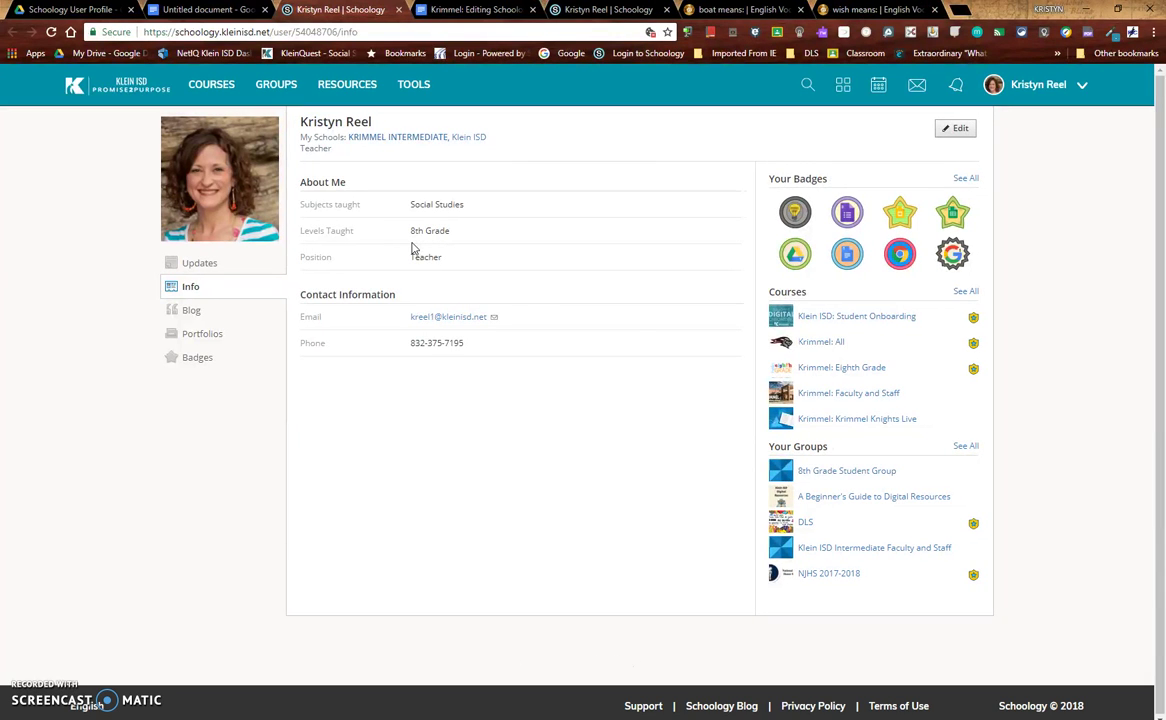